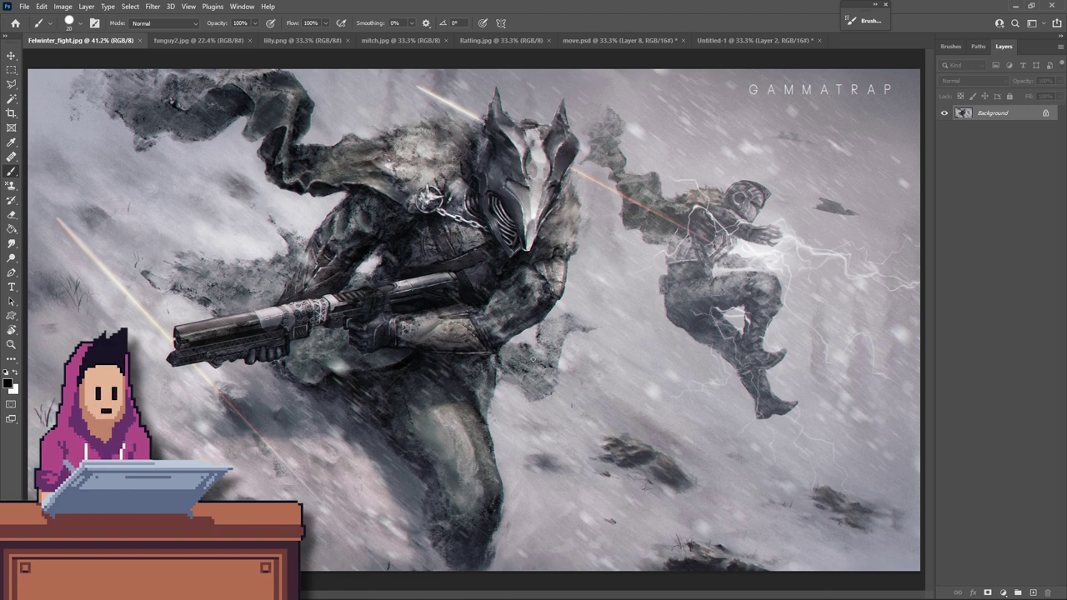
# Mark the outer end of the glowing streak behind the shotgun with a short black brush dab.
pyautogui.click(408, 87)
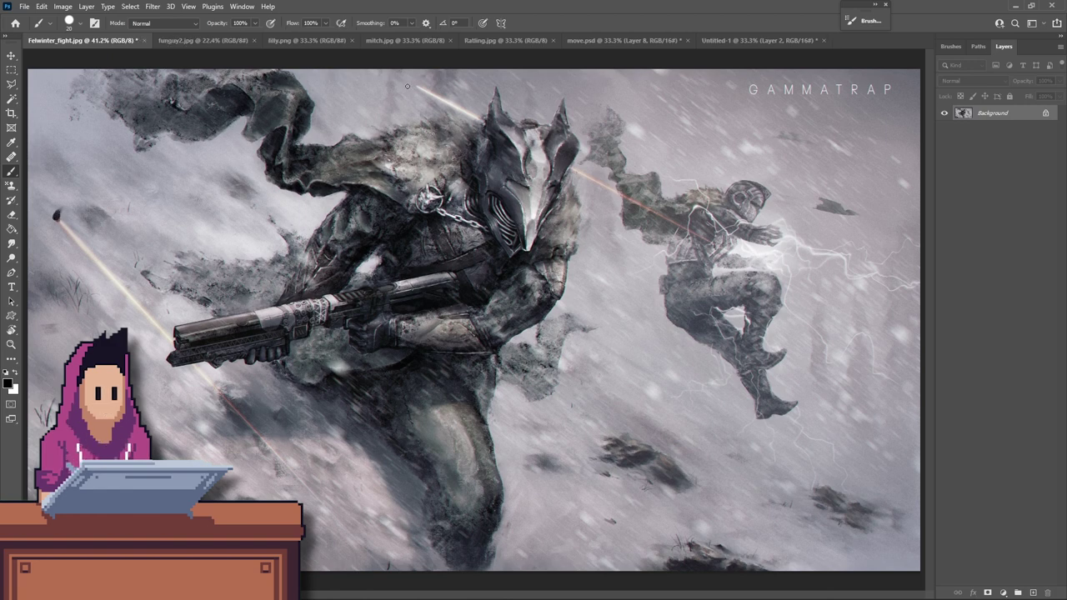
pyautogui.click(396, 568)
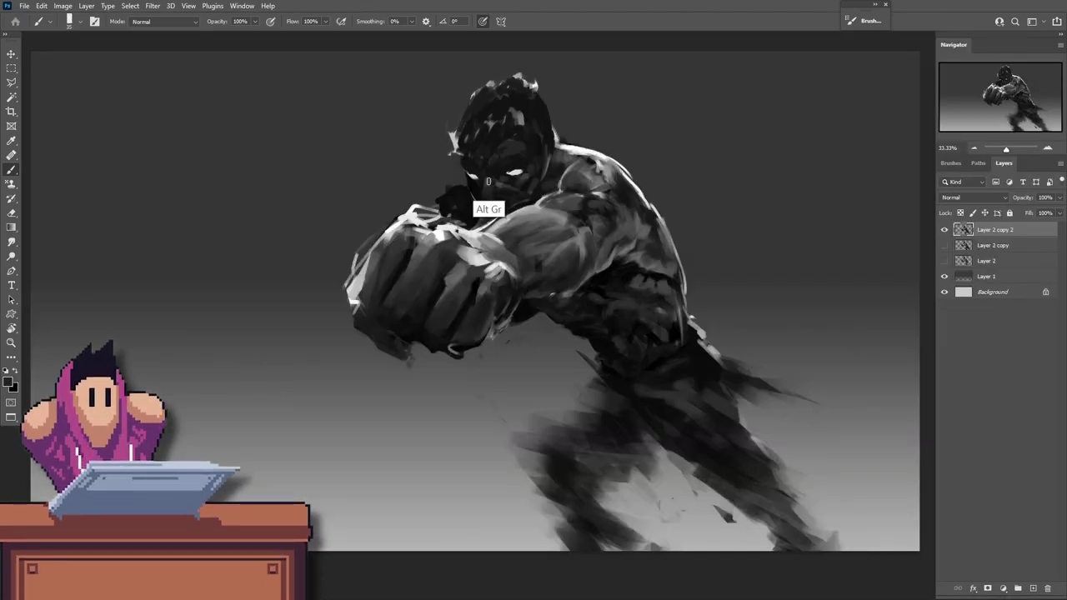
# Paint the punching figure's swept-back hair, pale flowing trails behind the body, and bright accents along the fist and arm.
pyautogui.moveTo(450, 159); pyautogui.dragTo(513, 83)
pyautogui.moveTo(891, 62); pyautogui.dragTo(733, 354)
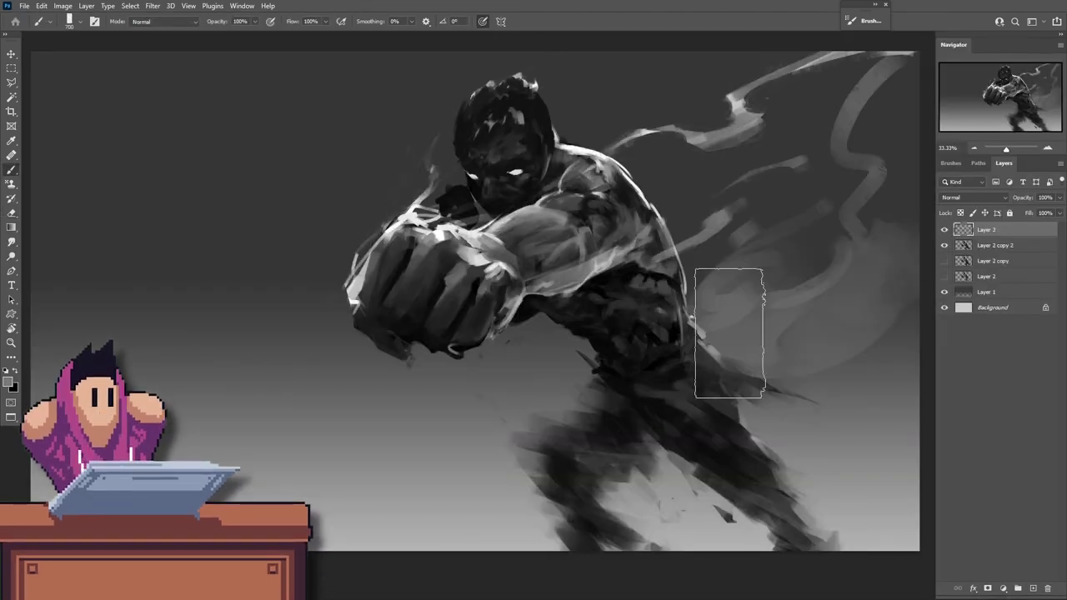
pyautogui.moveTo(534, 104); pyautogui.dragTo(590, 52)
pyautogui.moveTo(567, 159); pyautogui.dragTo(733, 57)
pyautogui.moveTo(568, 108); pyautogui.dragTo(629, 54)
pyautogui.moveTo(513, 173); pyautogui.dragTo(552, 140)
pyautogui.moveTo(358, 292); pyautogui.dragTo(408, 218)
pyautogui.moveTo(557, 284); pyautogui.dragTo(630, 250)
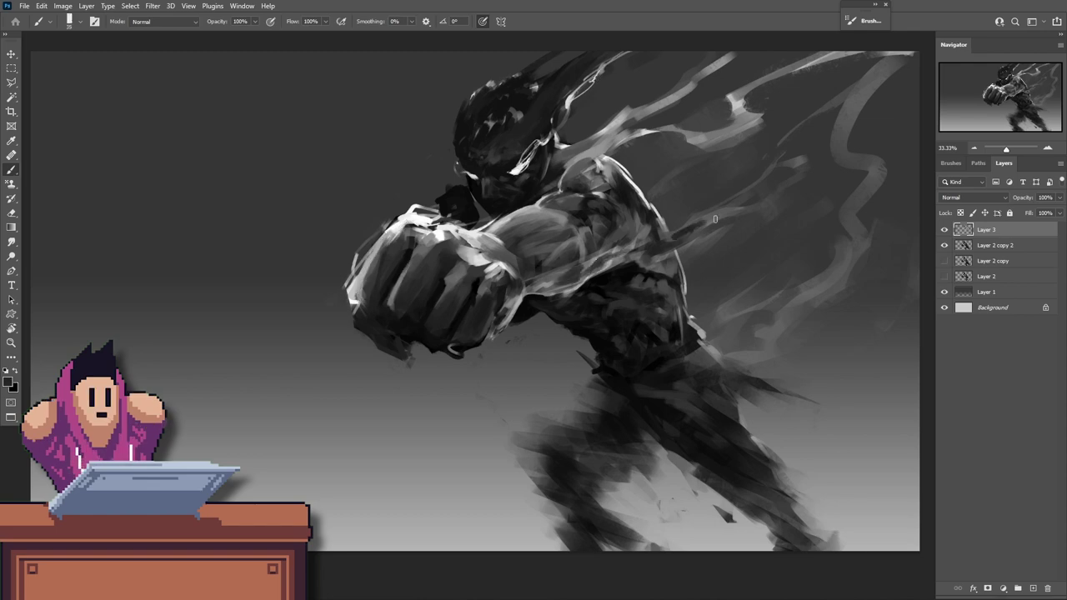
pyautogui.moveTo(839, 108); pyautogui.dragTo(790, 143)
pyautogui.moveTo(480, 343); pyautogui.dragTo(516, 330)
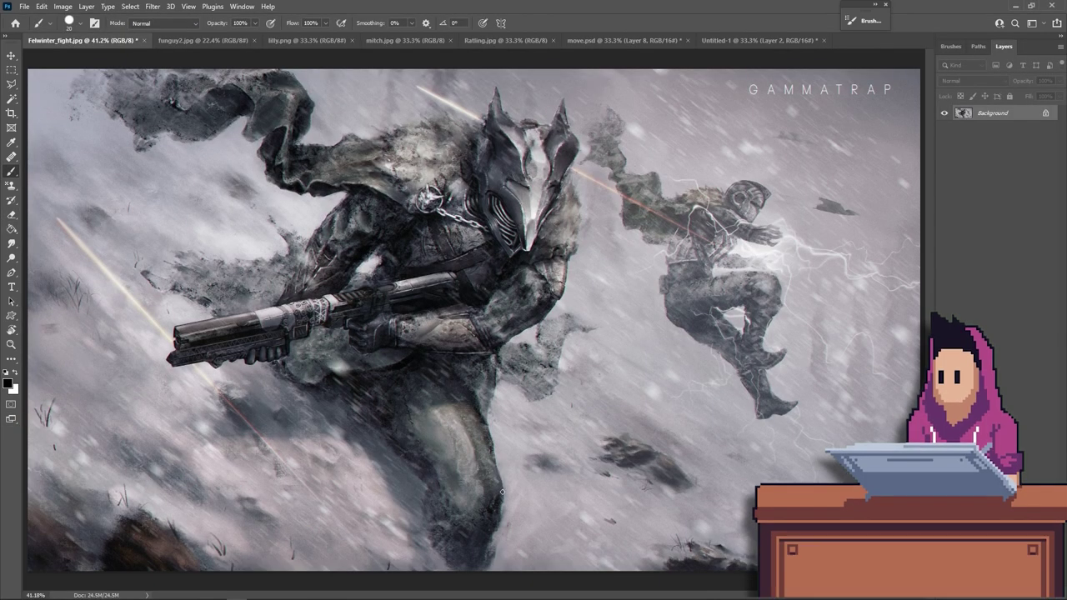
# Draw two black direction lines through the gunman's leg, torso and cape in Felwinter_fight.jpg, and undo both.
pyautogui.moveTo(492, 434); pyautogui.dragTo(367, 134)
pyautogui.moveTo(243, 127); pyautogui.dragTo(440, 500)
pyautogui.hotkey('ctrl', 'z')
pyautogui.hotkey('ctrl', 'z')
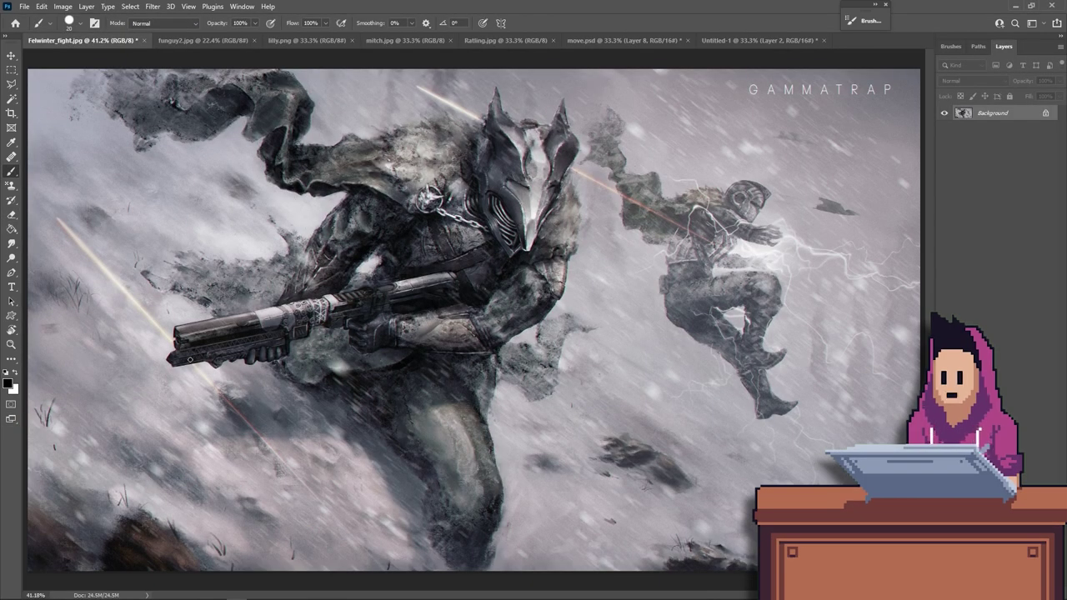
# Extend two black guide lines along the shotgun barrel toward the leaping figure, and undo both.
pyautogui.moveTo(174, 360); pyautogui.dragTo(734, 223)
pyautogui.moveTo(205, 325); pyautogui.dragTo(809, 213)
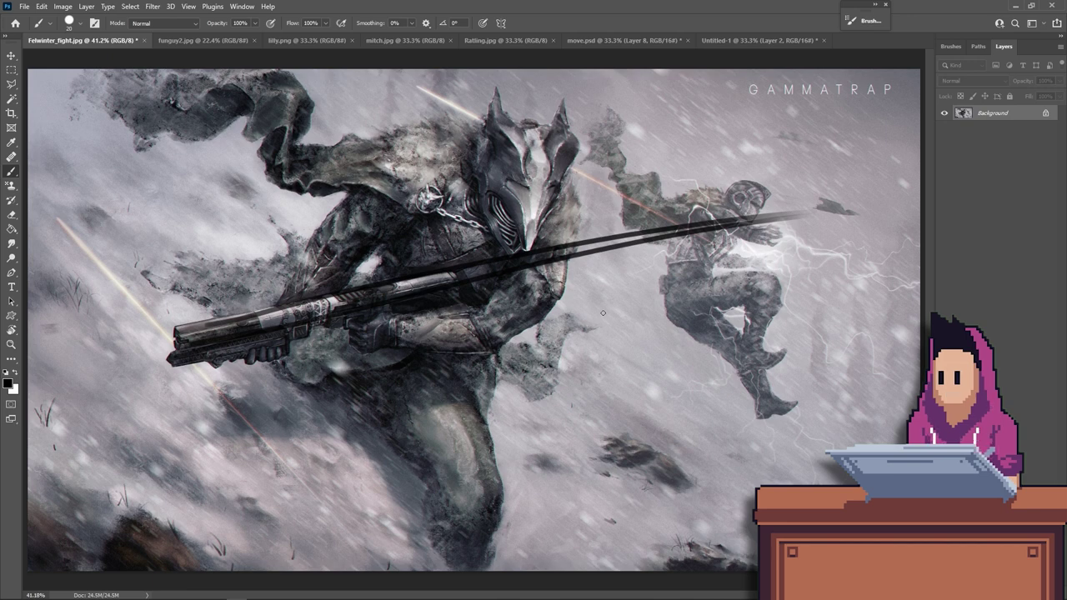
pyautogui.hotkey('ctrl', 'z')
pyautogui.hotkey('ctrl', 'z')
# Draw two parallel diagonal guide lines downward from the gunman's mask, and undo both.
pyautogui.moveTo(469, 135); pyautogui.dragTo(631, 485)
pyautogui.moveTo(546, 135); pyautogui.dragTo(699, 460)
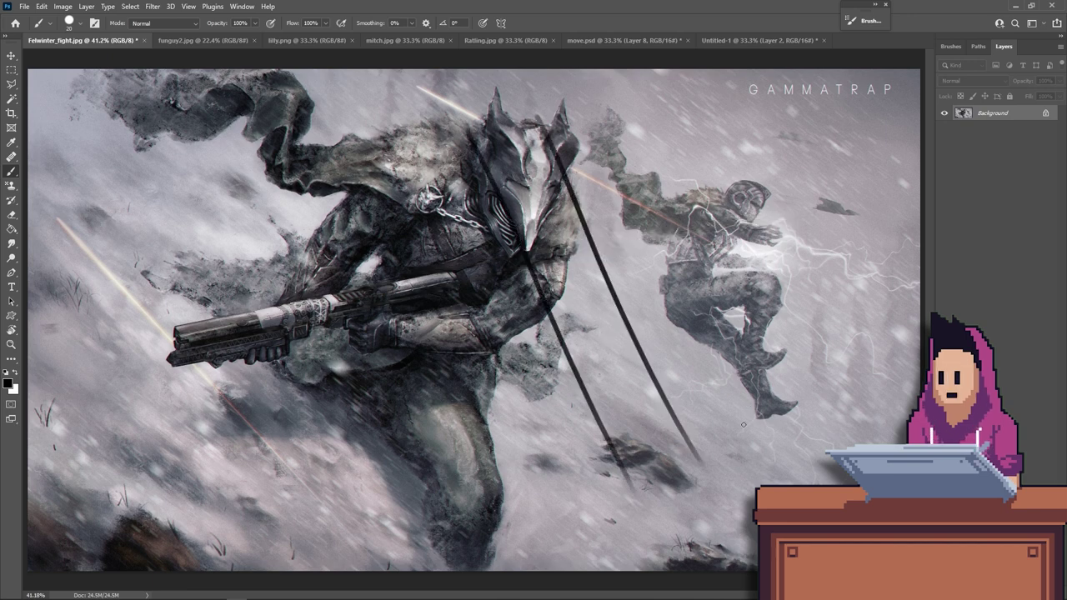
pyautogui.hotkey('ctrl', 'z')
pyautogui.hotkey('ctrl', 'z')
# Trace the cape's flow and two lines fanning out from the mask across the leaping figure, undoing each trace.
pyautogui.moveTo(475, 174)
pyautogui.mouseDown()
pyautogui.moveTo(165, 80)
pyautogui.moveTo(27, 72)
pyautogui.mouseUp()
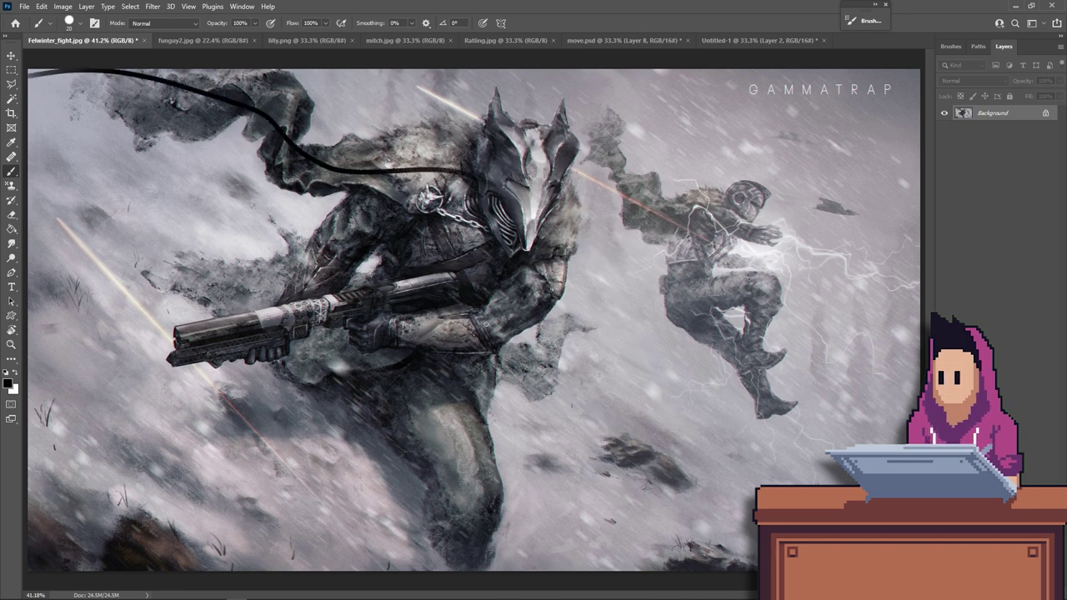
pyautogui.hotkey('ctrl', 'z')
pyautogui.moveTo(572, 171); pyautogui.dragTo(833, 481)
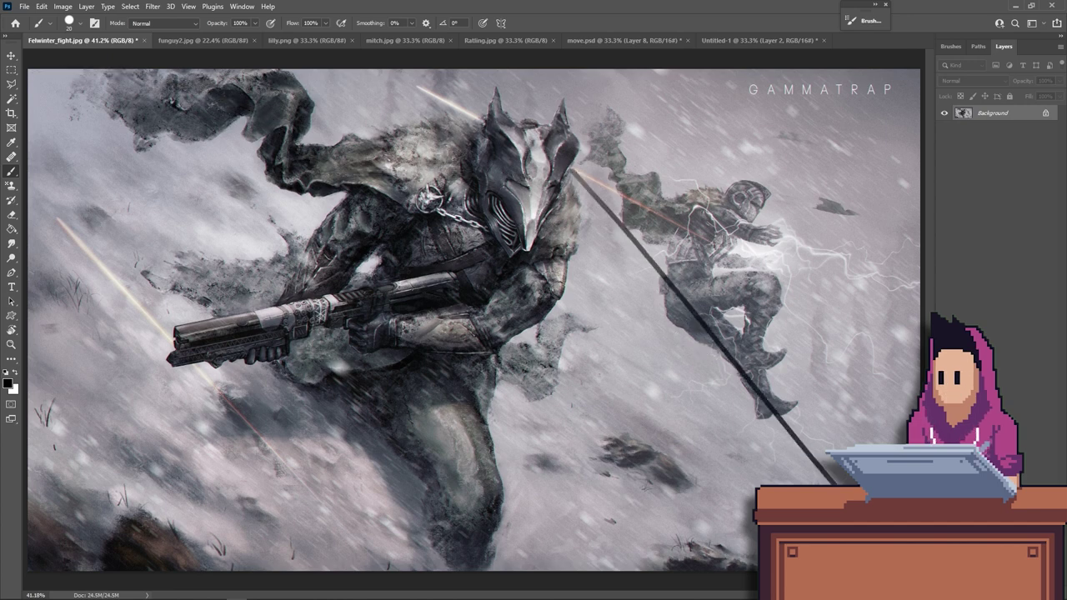
pyautogui.moveTo(586, 169); pyautogui.dragTo(893, 266)
pyautogui.hotkey('ctrl', 'z')
pyautogui.hotkey('ctrl', 'z')
# Draw a long black diagonal across the whole scene and another line up through its snowy background, and undo both.
pyautogui.moveTo(833, 458); pyautogui.dragTo(285, 80)
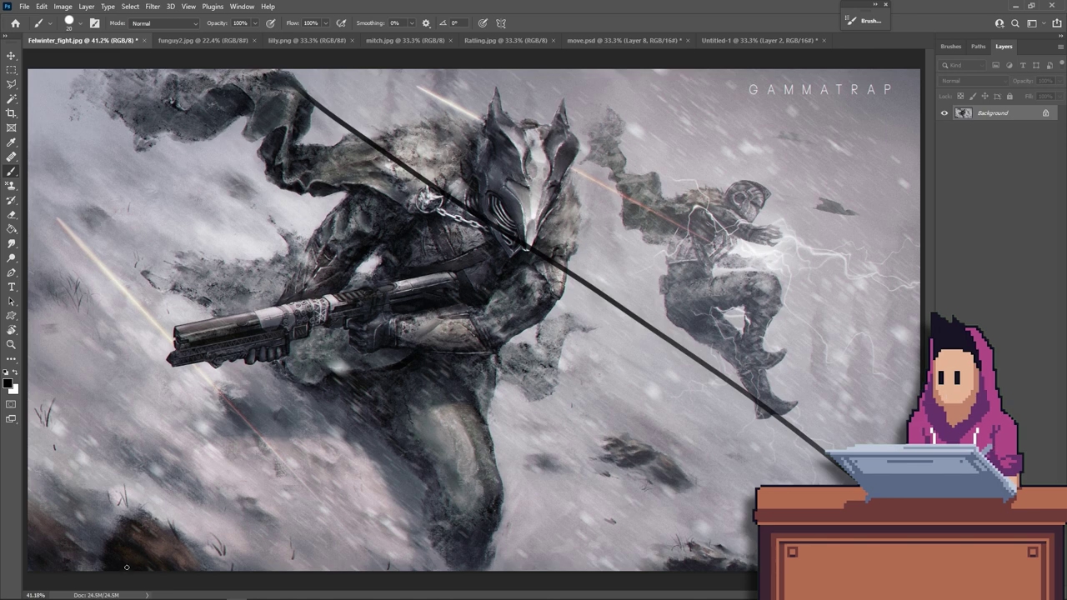
pyautogui.moveTo(126, 566)
pyautogui.mouseDown()
pyautogui.moveTo(72, 407)
pyautogui.moveTo(35, 119)
pyautogui.mouseUp()
pyautogui.hotkey('ctrl', 'z')
pyautogui.hotkey('ctrl', 'z')
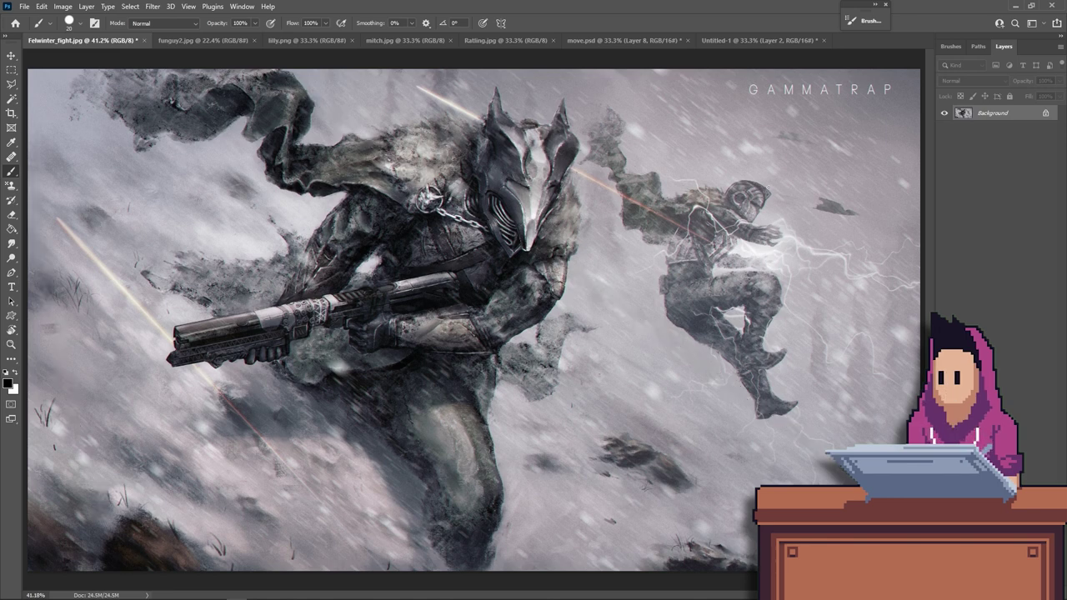
# Draw short diagonal strokes in the sky above the leaping figure to mark the snow's direction, and undo them.
pyautogui.moveTo(750, 149)
pyautogui.mouseDown()
pyautogui.moveTo(709, 120)
pyautogui.moveTo(609, 99)
pyautogui.mouseUp()
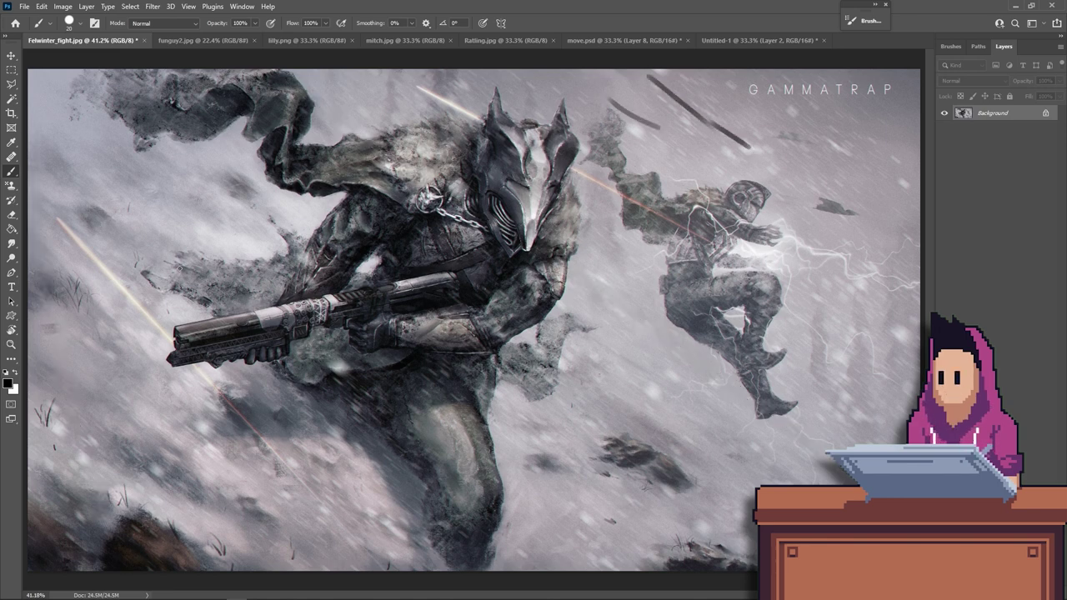
pyautogui.hotkey('ctrl', 'z')
pyautogui.hotkey('ctrl', 'z')
pyautogui.hotkey('ctrl', 'z')
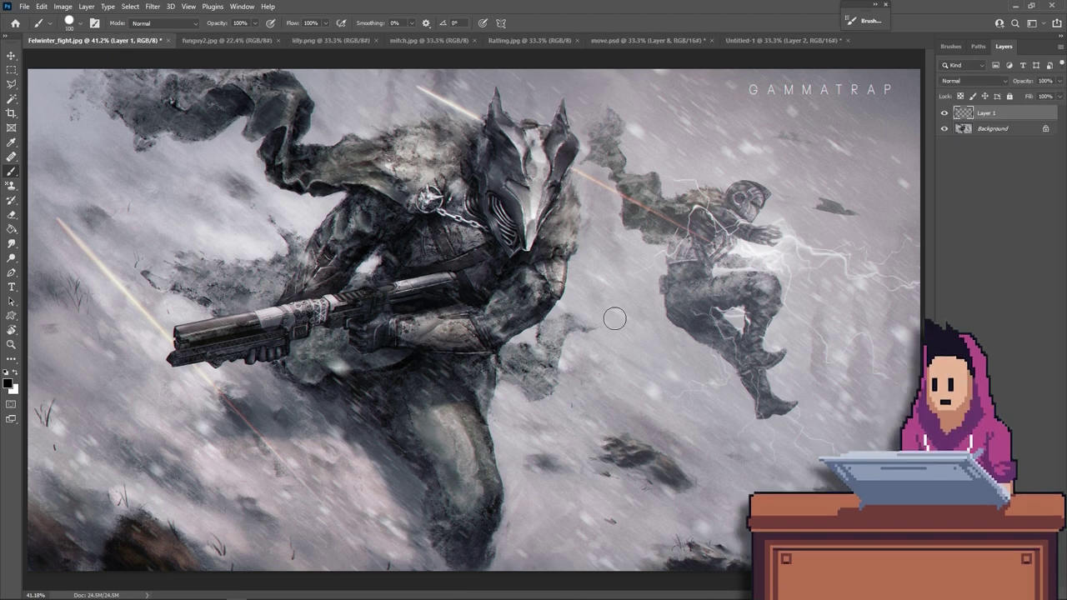
# Paint a filled black oval on Layer 1 between the gunman and the leaping figure.
pyautogui.moveTo(614, 318); pyautogui.dragTo(611, 307)
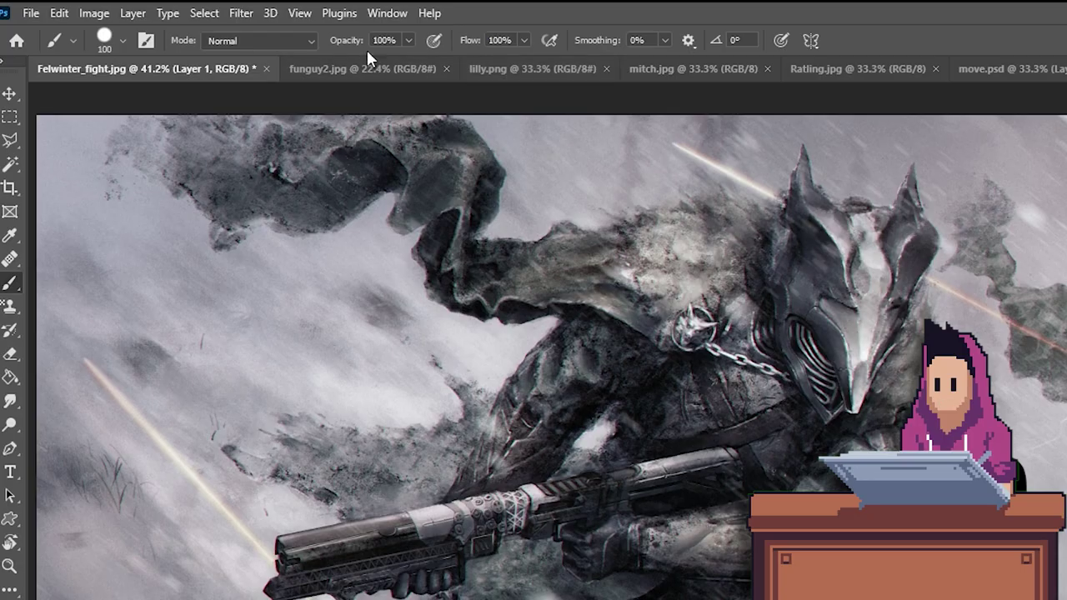
# Try Motion Blur on the black oval at angles of -50° and -37° with a 159-pixel distance, and cancel it.
pyautogui.click(152, 6)
pyautogui.moveTo(289, 245)
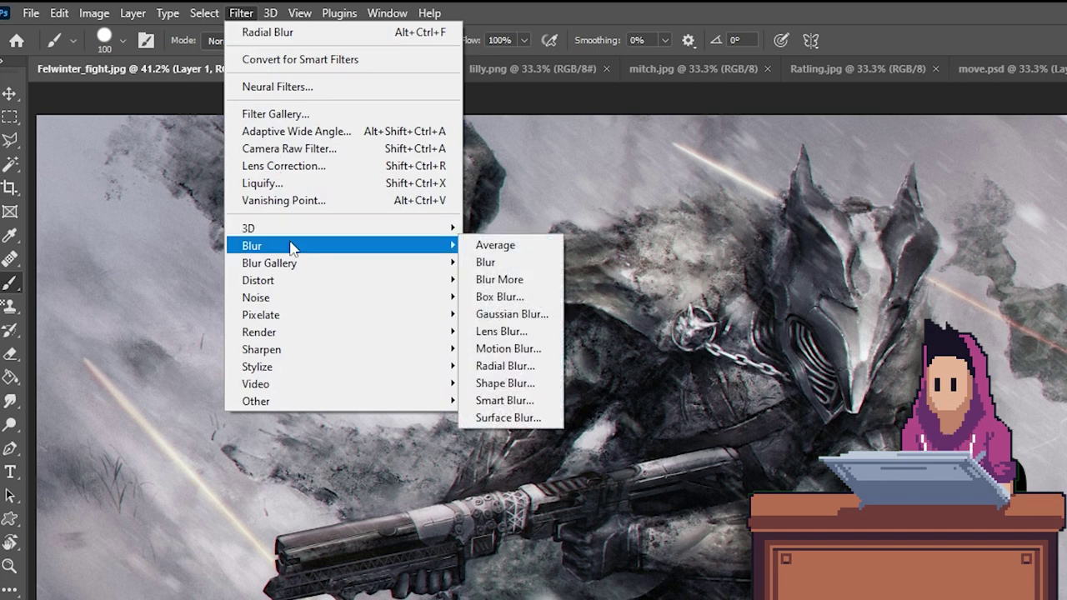
pyautogui.click(512, 351)
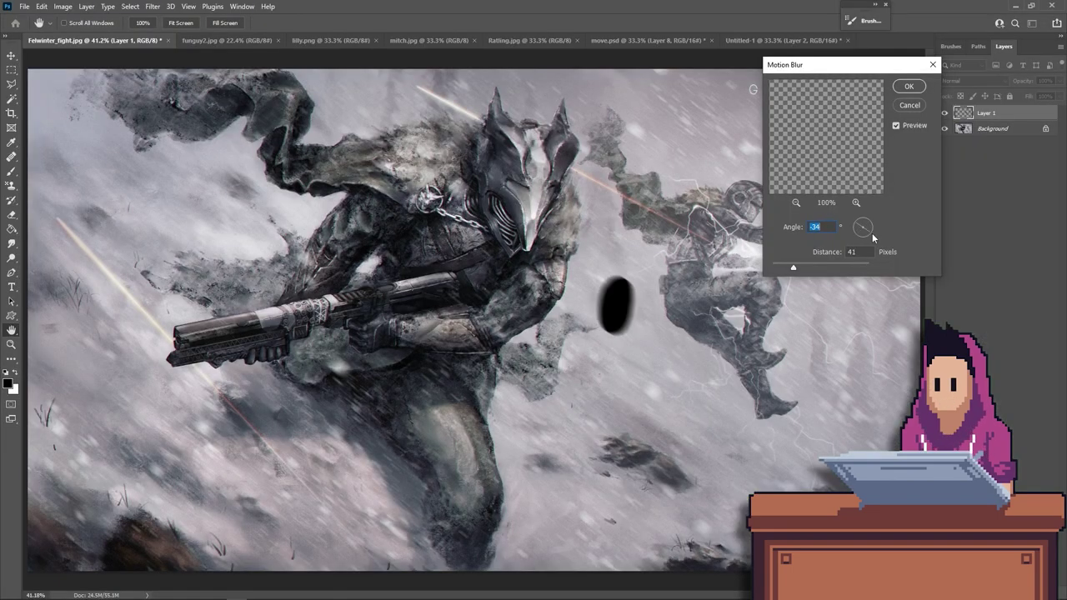
pyautogui.moveTo(871, 232); pyautogui.dragTo(869, 239)
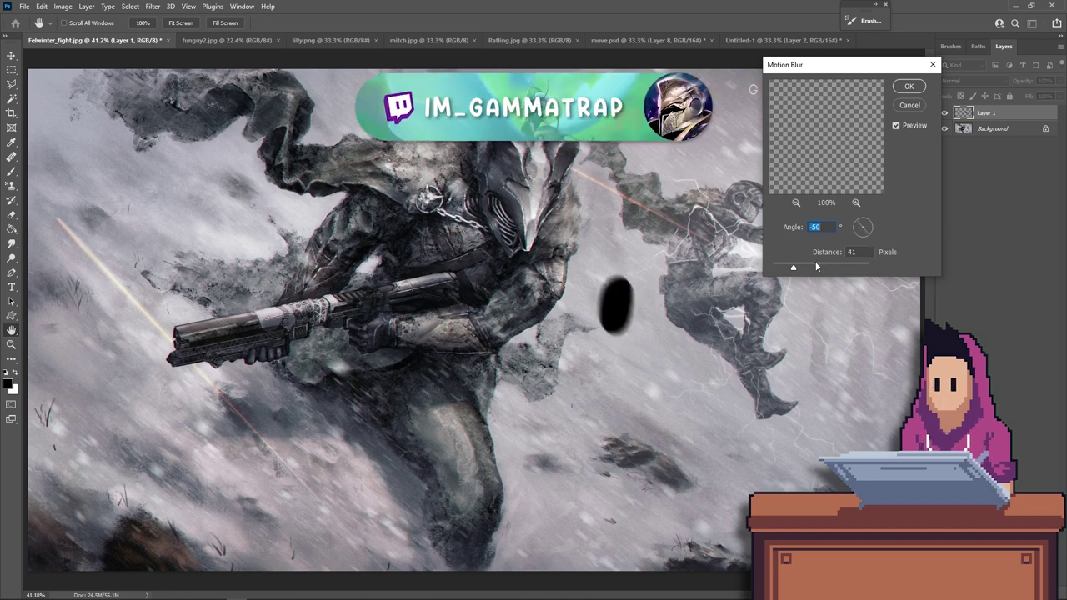
pyautogui.moveTo(793, 267); pyautogui.dragTo(815, 268)
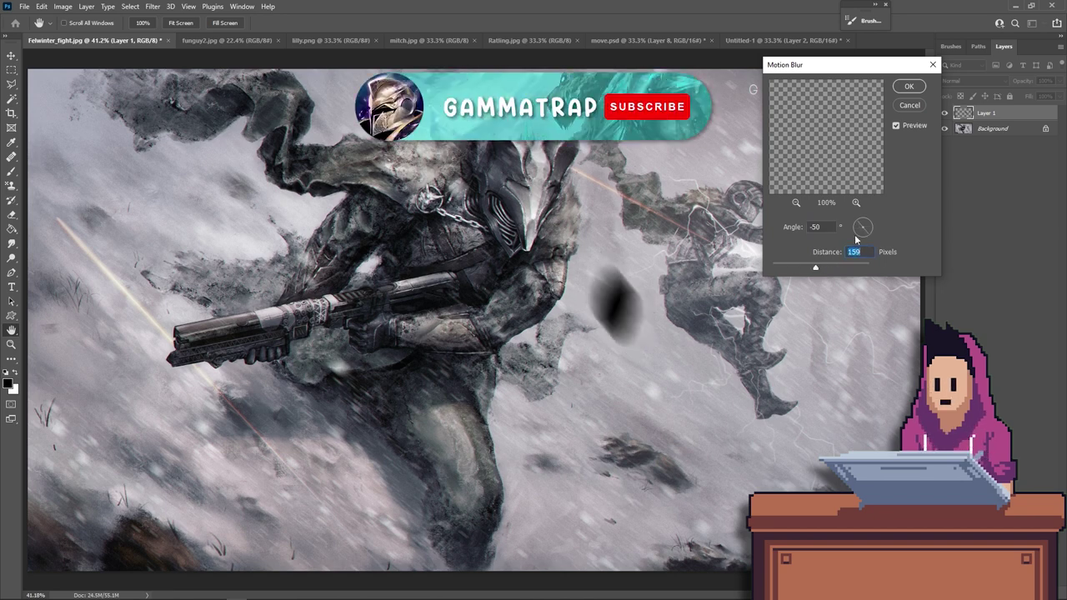
pyautogui.moveTo(875, 227); pyautogui.dragTo(869, 233)
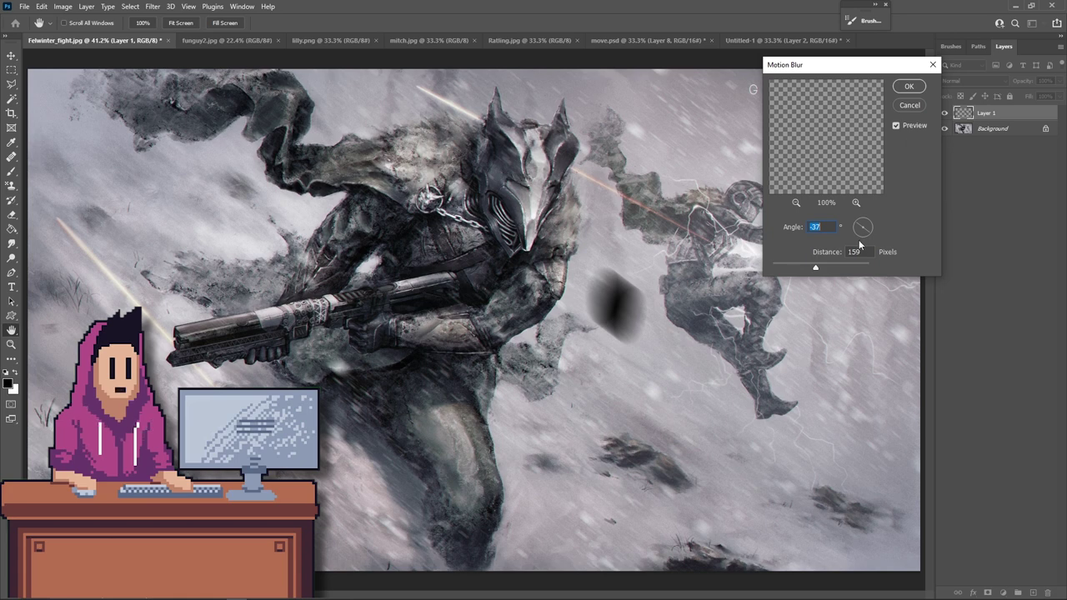
pyautogui.moveTo(871, 223); pyautogui.dragTo(870, 238)
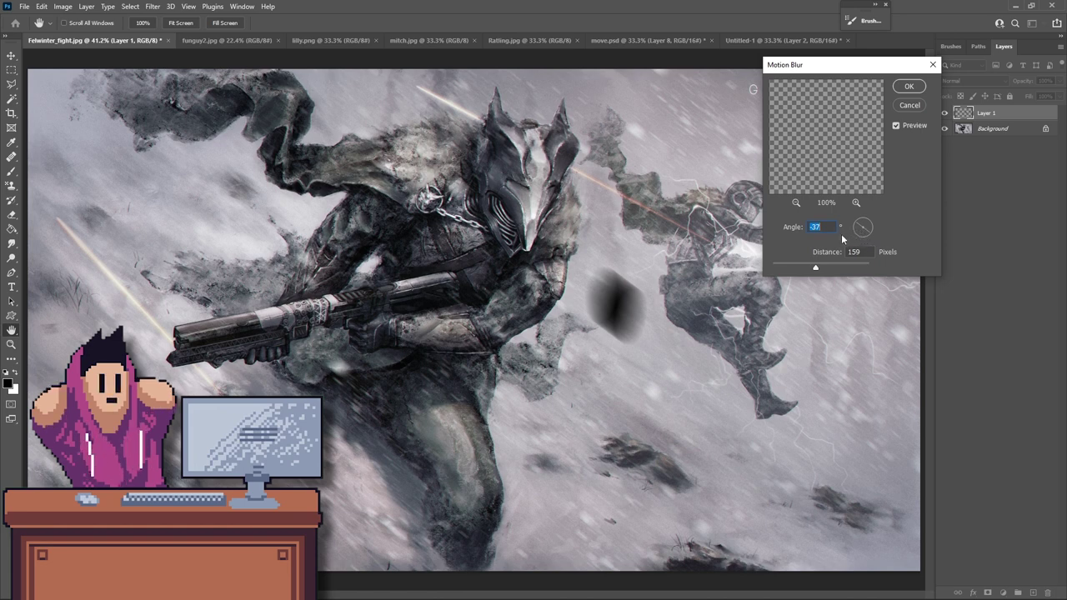
pyautogui.click(899, 106)
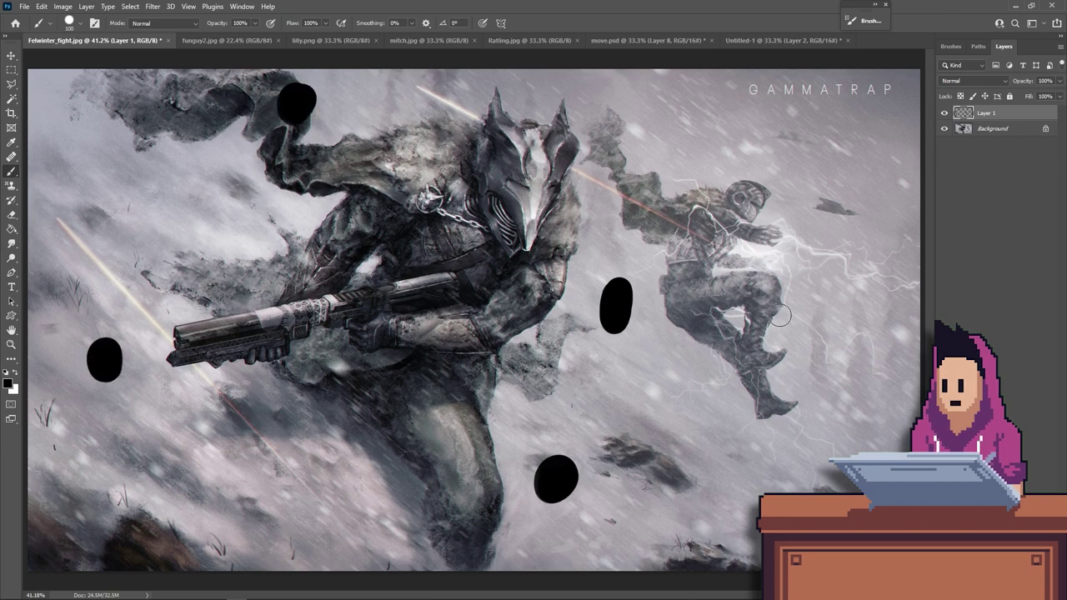
# Apply a Good-quality Zoom Radial Blur of 13 to the black ovals, with the blur centre moved up and left of the middle.
pyautogui.hotkey('ctrl', 'shift', 'z')
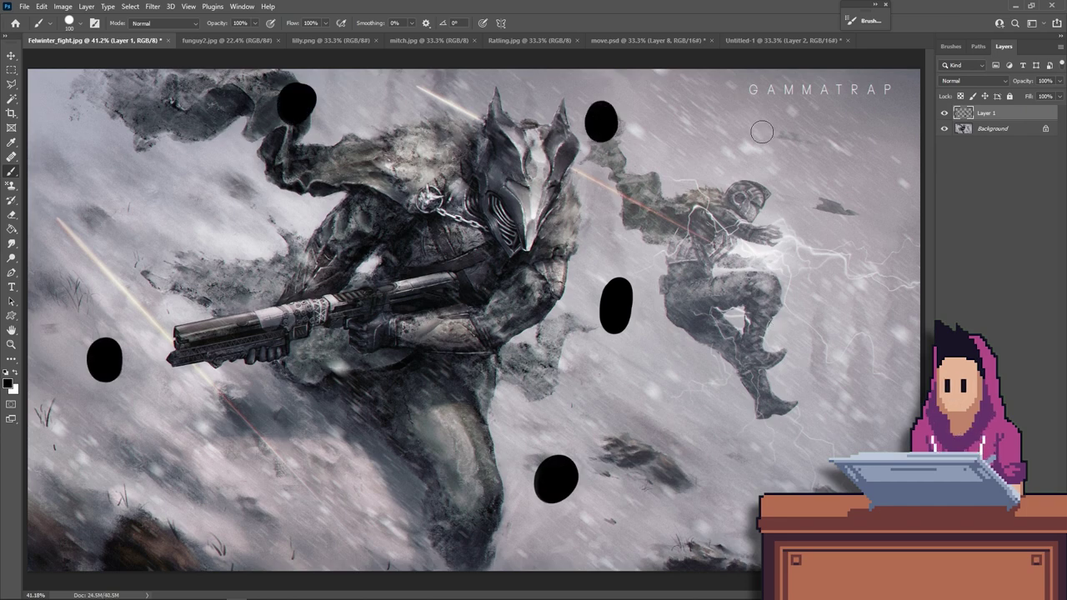
pyautogui.click(154, 7)
pyautogui.moveTo(237, 226)
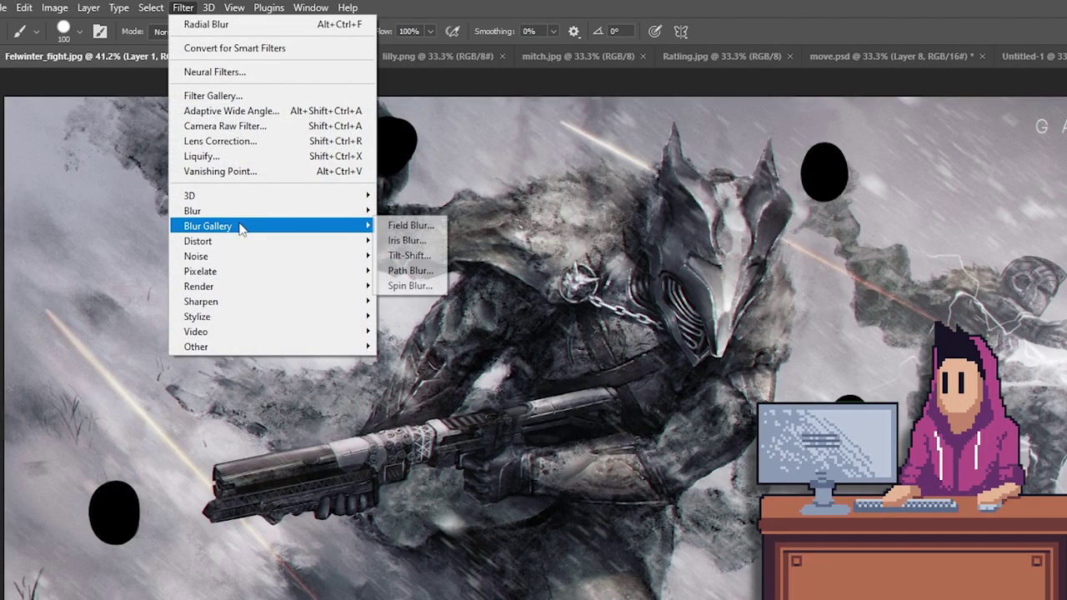
pyautogui.click(429, 312)
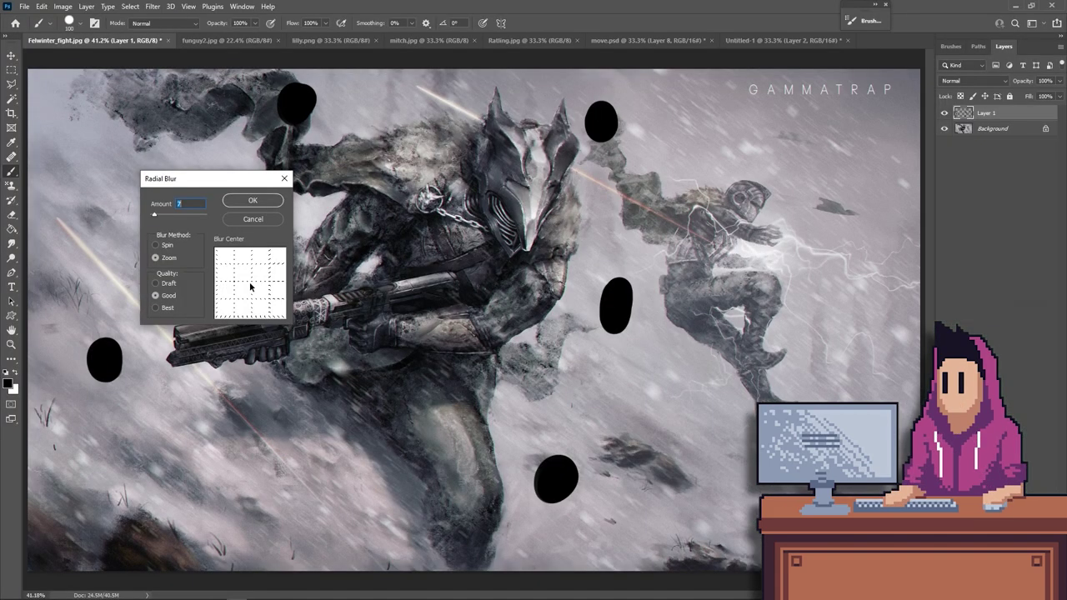
pyautogui.moveTo(250, 282); pyautogui.dragTo(233, 269)
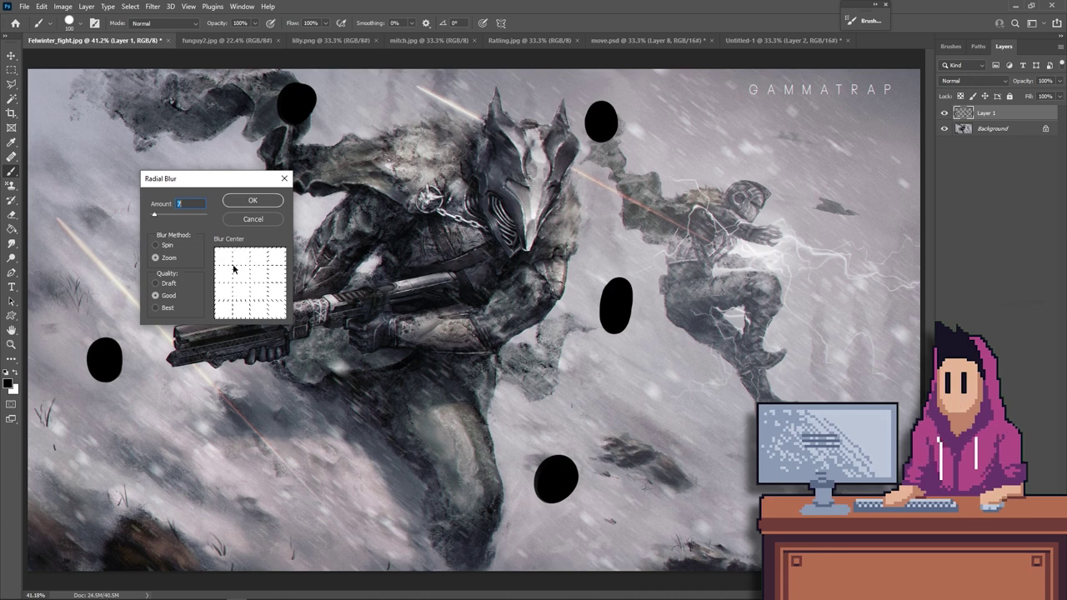
pyautogui.click(189, 216)
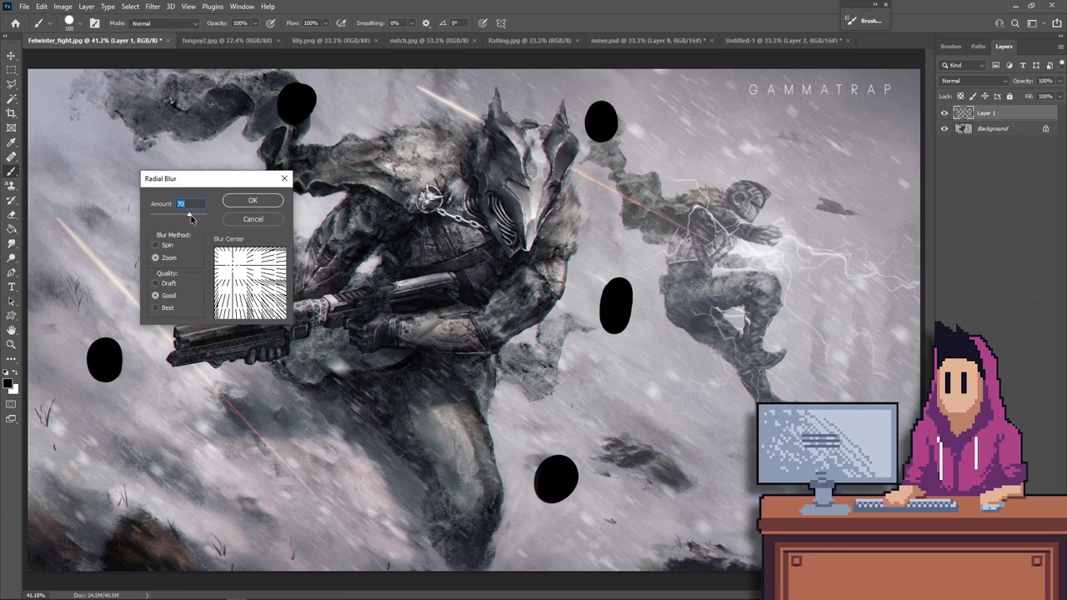
pyautogui.moveTo(190, 216); pyautogui.dragTo(160, 216)
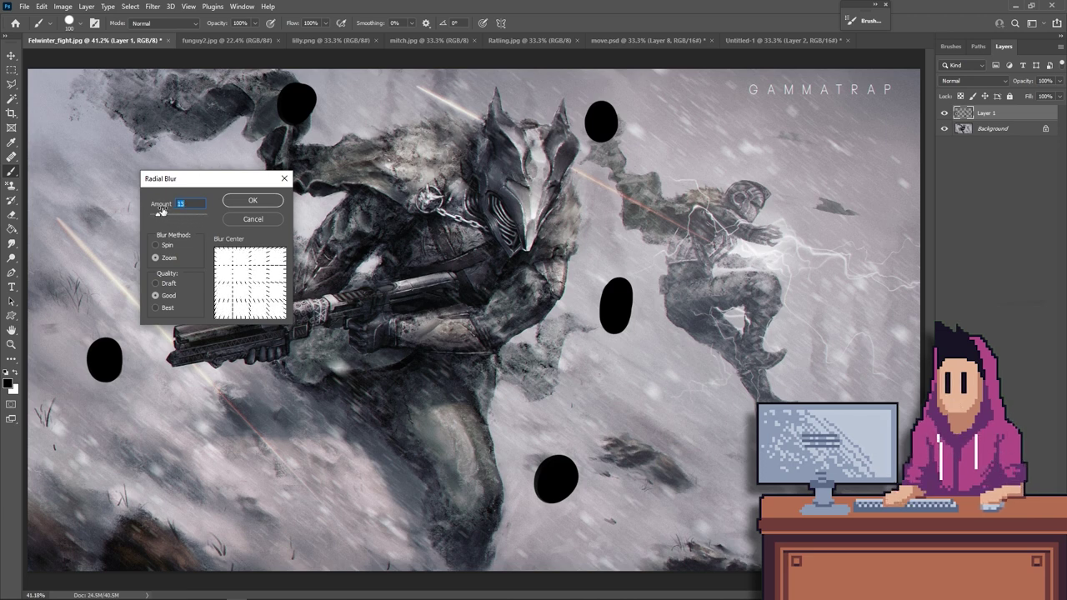
pyautogui.click(253, 200)
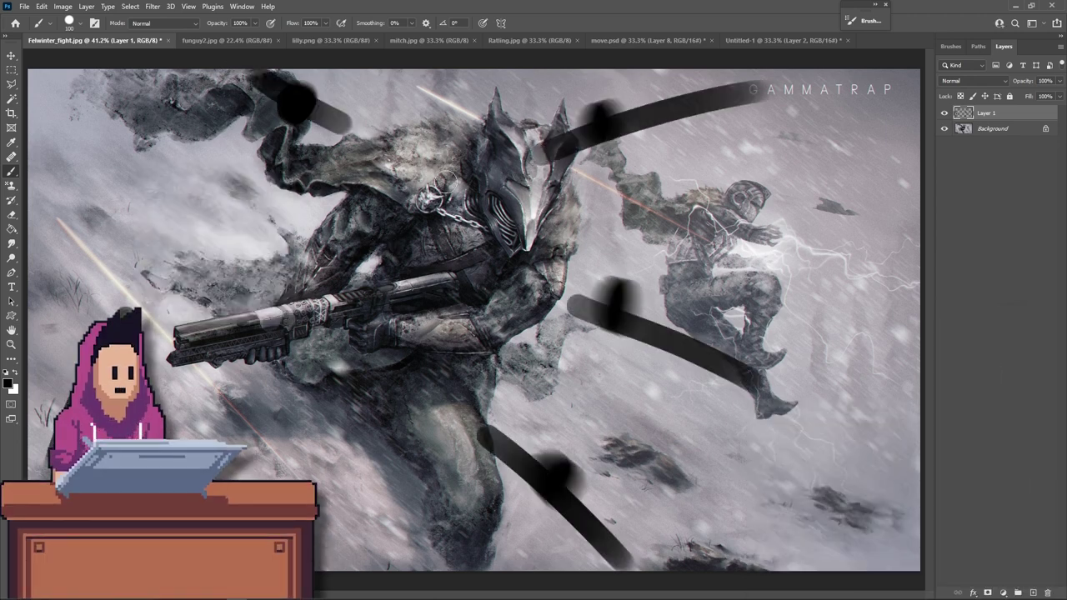
# Undo the curved strokes painted through the blurred ovals and hide Layer 1.
pyautogui.hotkey('ctrl', 'z')
pyautogui.hotkey('ctrl', 'z')
pyautogui.hotkey('ctrl', 'z')
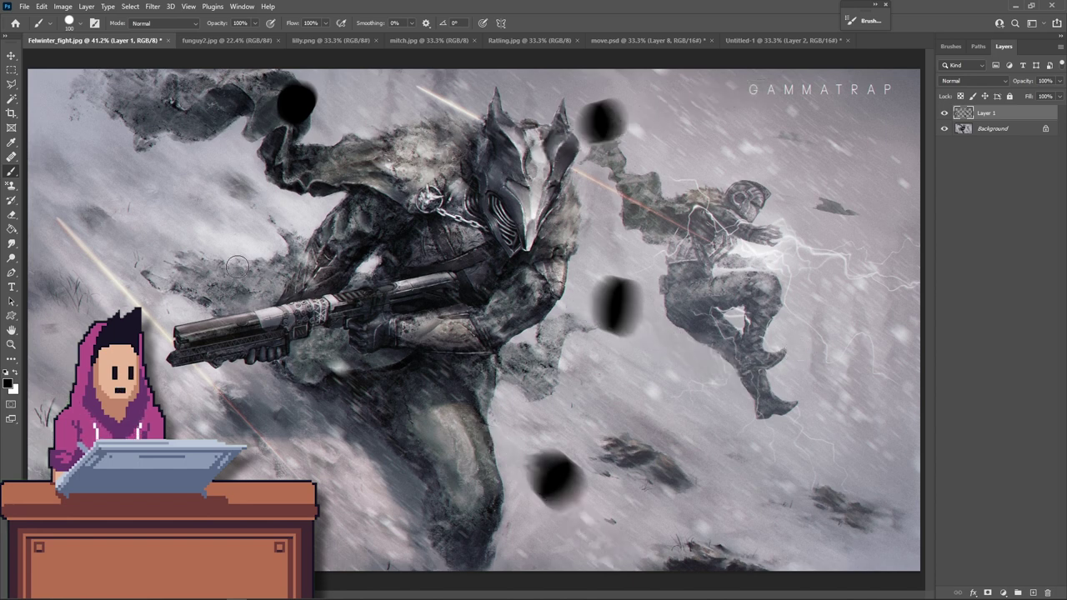
pyautogui.moveTo(200, 176)
pyautogui.mouseDown()
pyautogui.moveTo(188, 212)
pyautogui.moveTo(215, 246)
pyautogui.mouseUp()
pyautogui.hotkey('ctrl', 'z')
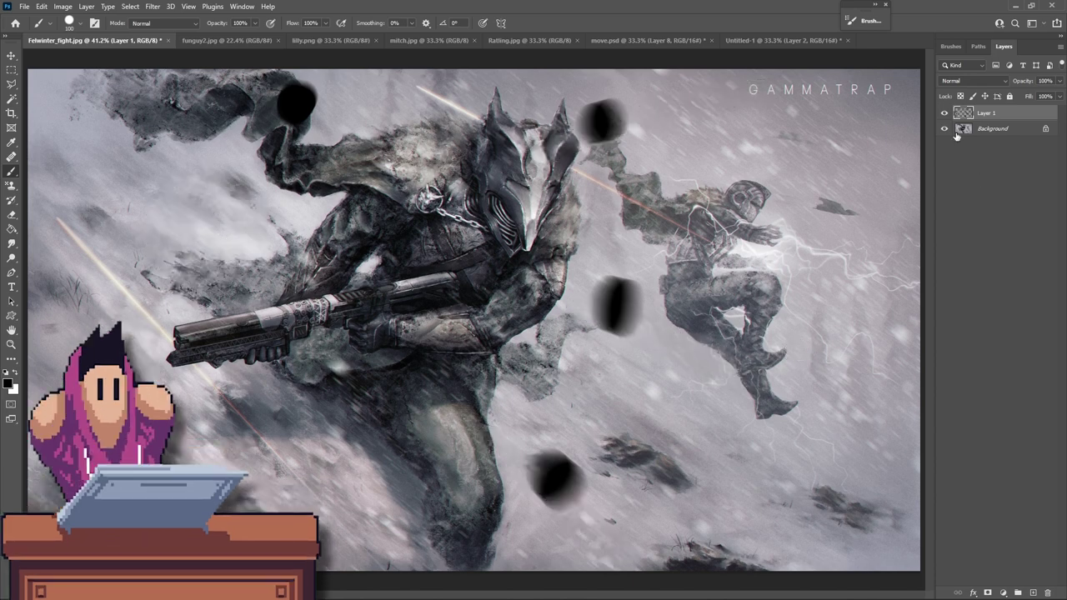
pyautogui.click(944, 113)
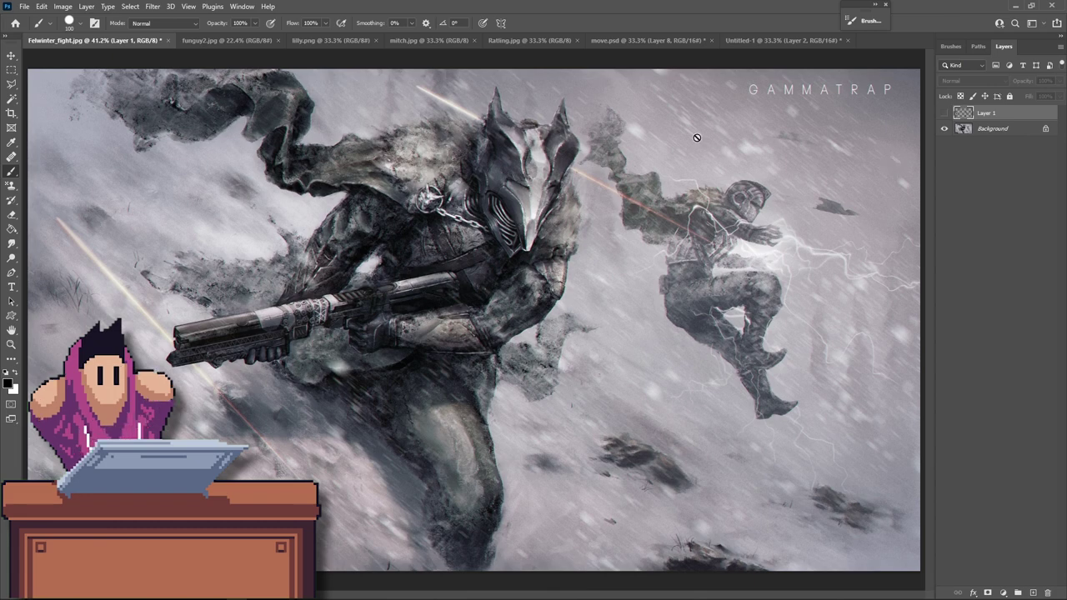
# Switch to funguy2.jpg and add a new empty layer above the Background.
pyautogui.hotkey('ctrl', 'Tab')
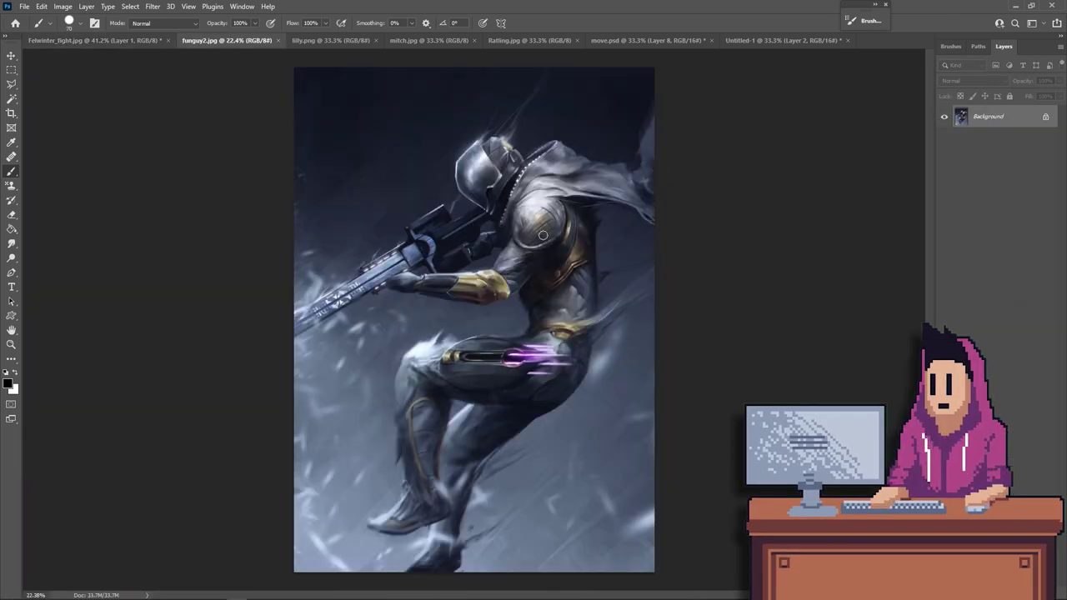
pyautogui.hotkey('ctrl', 'shift', 'alt', 'n')
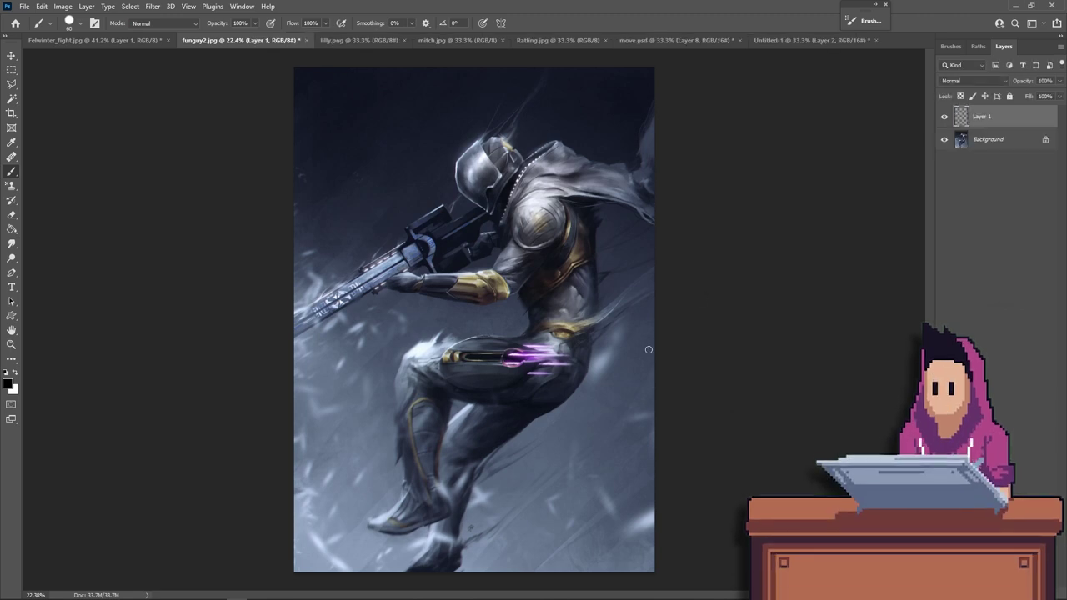
# Try long diagonal guide strokes across the figure's thigh and along the rifle up to the cape, and undo them.
pyautogui.moveTo(692, 298); pyautogui.dragTo(293, 503)
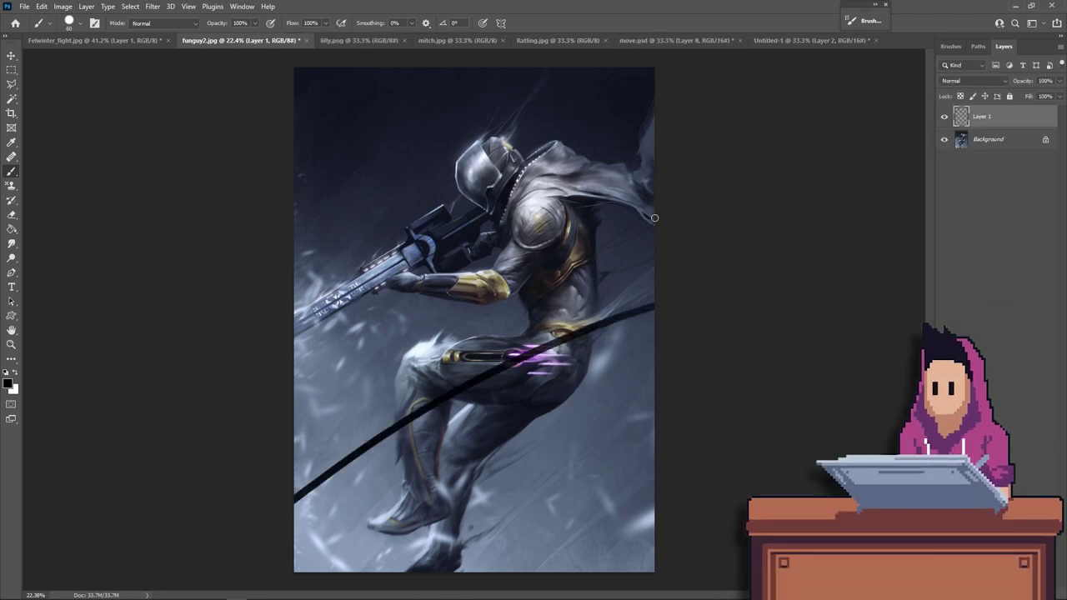
pyautogui.hotkey('ctrl', 'z')
pyautogui.moveTo(279, 340)
pyautogui.mouseDown()
pyautogui.moveTo(445, 230)
pyautogui.moveTo(745, 108)
pyautogui.mouseUp()
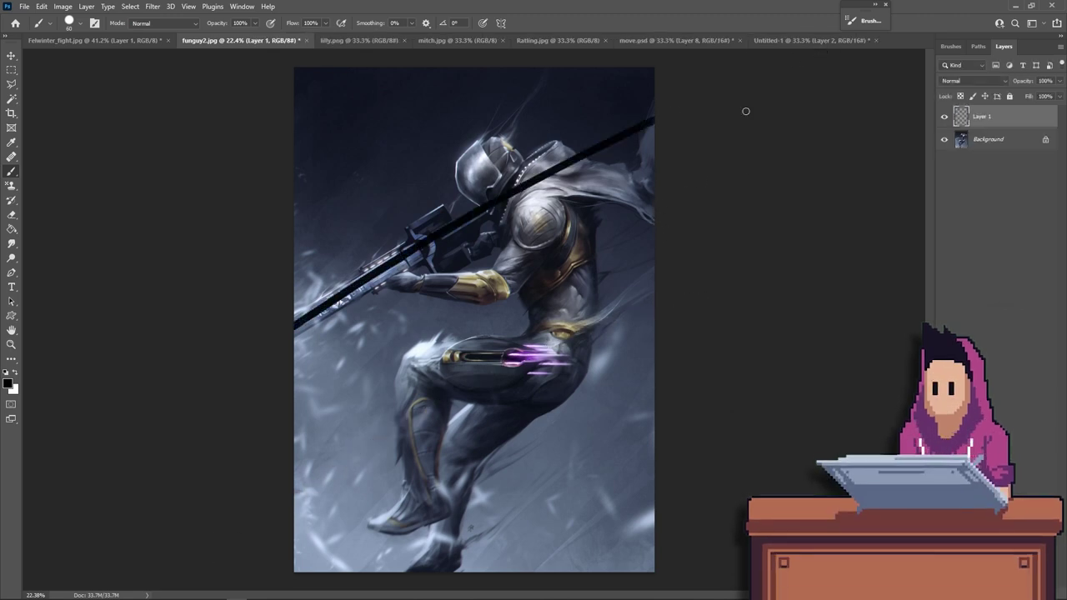
pyautogui.hotkey('ctrl', 'z')
# Try guide strokes over the wisps trailing from the helmet and the hip, and undo them.
pyautogui.moveTo(498, 133); pyautogui.dragTo(568, 61)
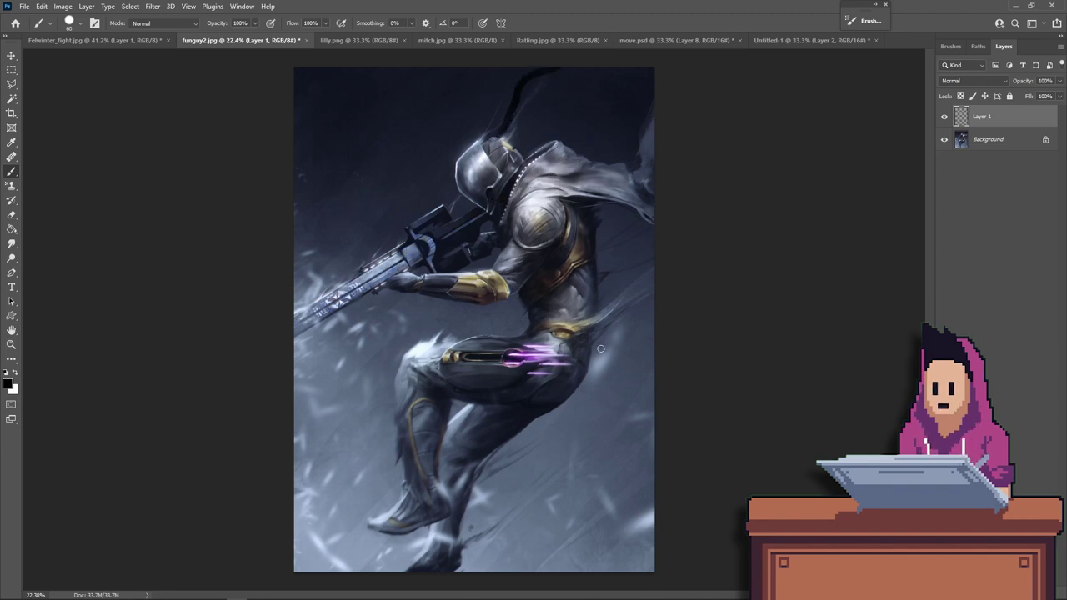
pyautogui.moveTo(573, 325); pyautogui.dragTo(639, 264)
pyautogui.hotkey('ctrl', 'z')
pyautogui.hotkey('ctrl', 'z')
# Try diagonal guide strokes beside the raised knee, the boot and the background streaks, undoing them.
pyautogui.moveTo(427, 343); pyautogui.dragTo(382, 374)
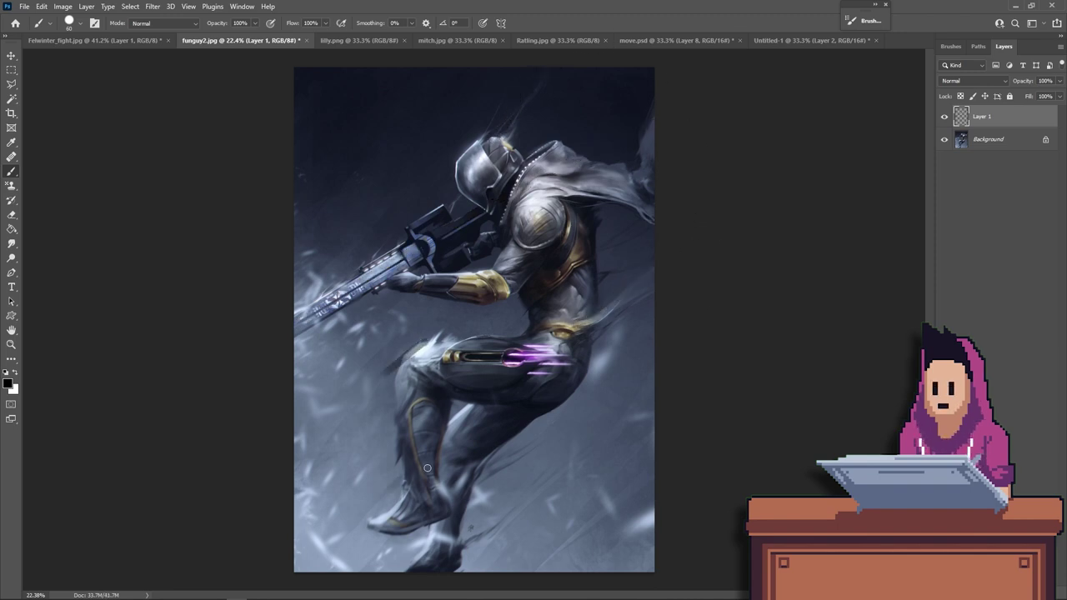
pyautogui.moveTo(416, 478); pyautogui.dragTo(372, 522)
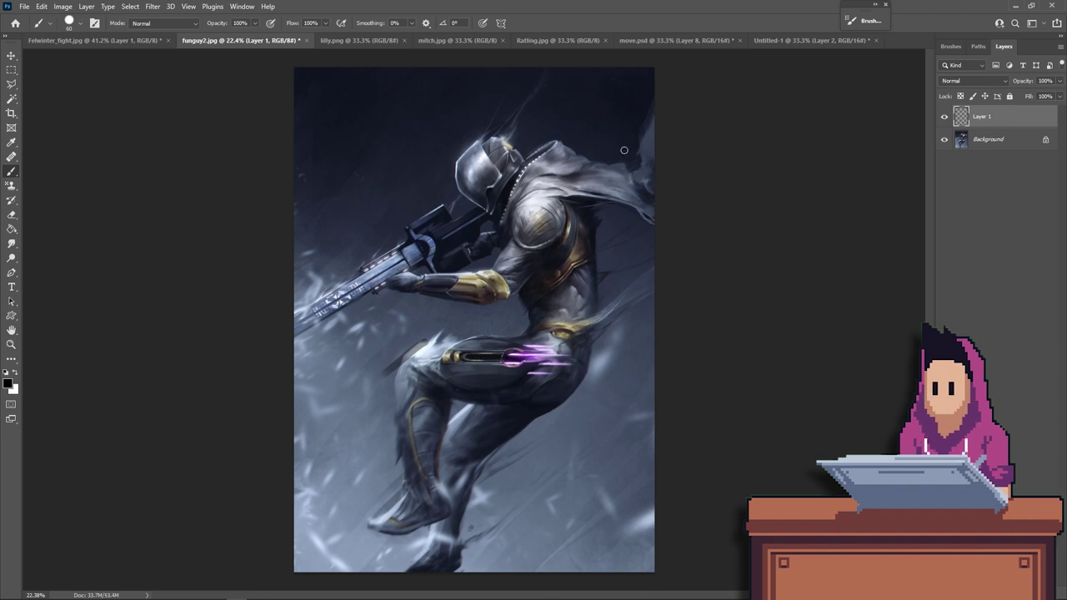
pyautogui.hotkey('ctrl', 'z')
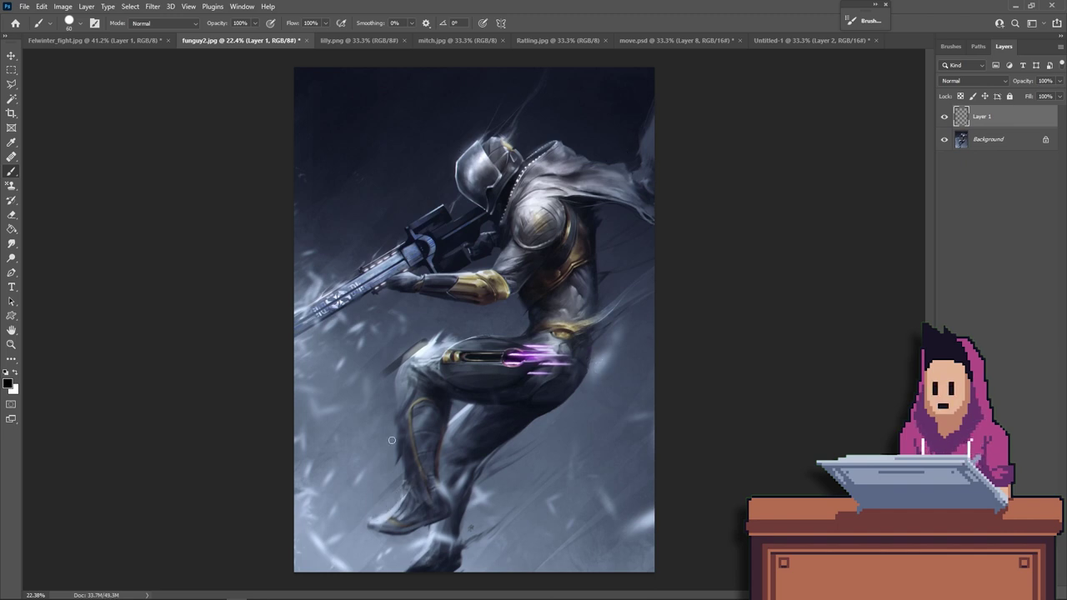
pyautogui.moveTo(359, 401); pyautogui.dragTo(450, 309)
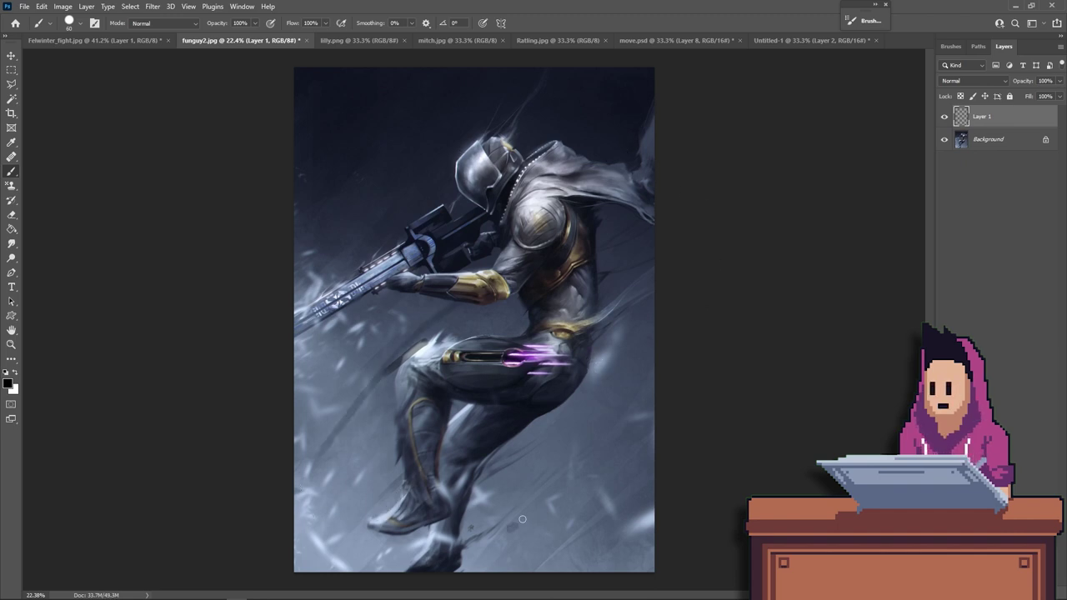
pyautogui.moveTo(523, 519); pyautogui.dragTo(653, 381)
pyautogui.hotkey('ctrl', 'z')
pyautogui.hotkey('ctrl', 'z')
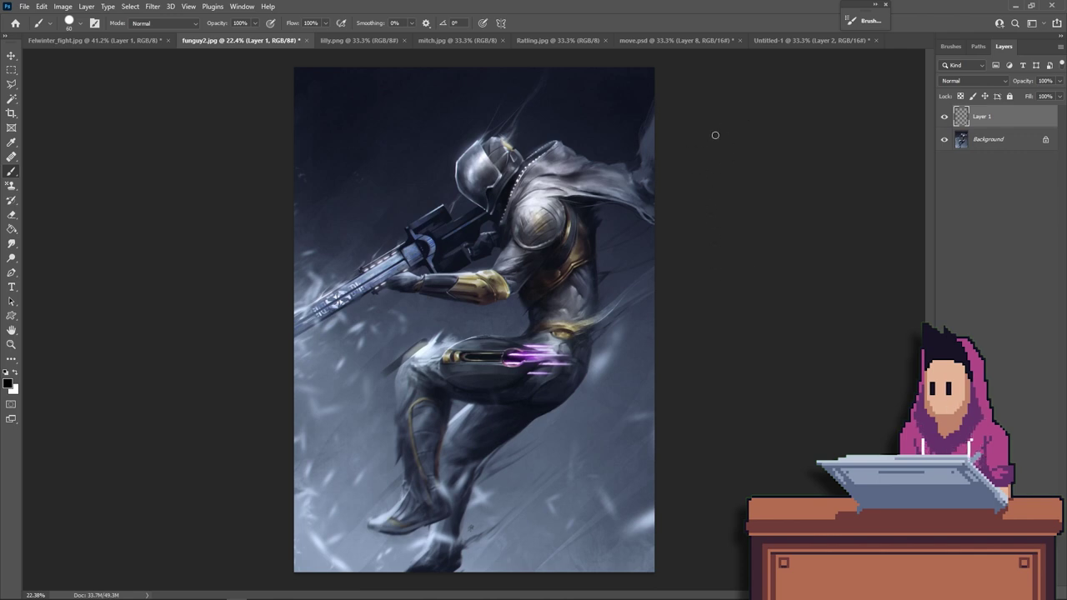
# Try a straight diagonal stroke from the cape past the knee plus a short stroke down the shin, and undo both.
pyautogui.moveTo(658, 215); pyautogui.dragTo(367, 440)
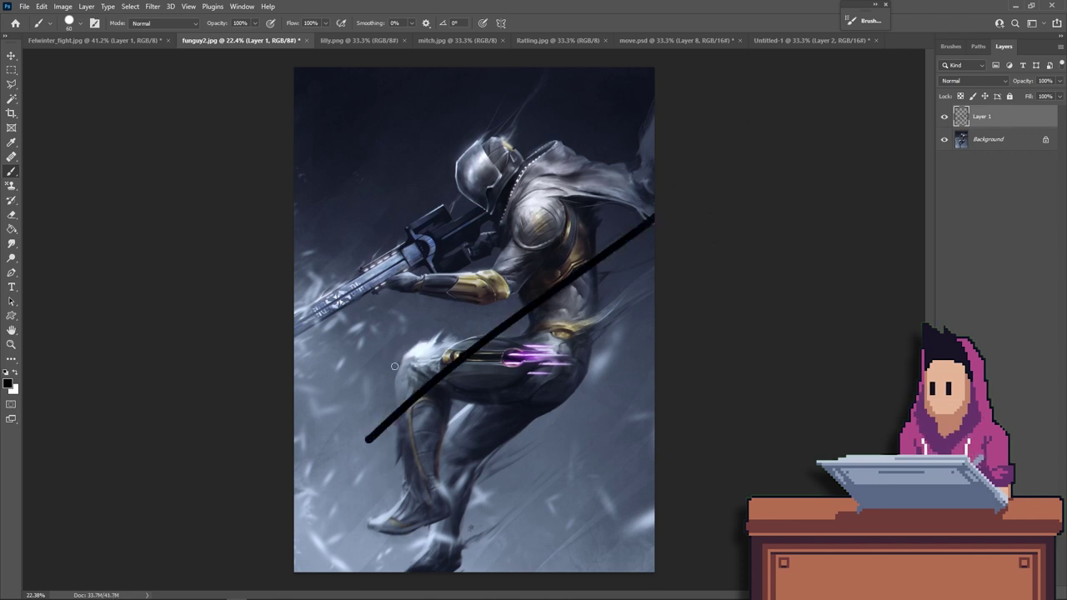
pyautogui.moveTo(394, 365); pyautogui.dragTo(434, 477)
pyautogui.hotkey('ctrl', 'z')
pyautogui.hotkey('ctrl', 'z')
# Try curved gesture strokes from the shoulder through the torso to the raised foot, and undo them.
pyautogui.moveTo(552, 163)
pyautogui.mouseDown()
pyautogui.moveTo(427, 448)
pyautogui.moveTo(374, 507)
pyautogui.mouseUp()
pyautogui.moveTo(553, 193)
pyautogui.mouseDown()
pyautogui.moveTo(495, 392)
pyautogui.moveTo(389, 508)
pyautogui.mouseUp()
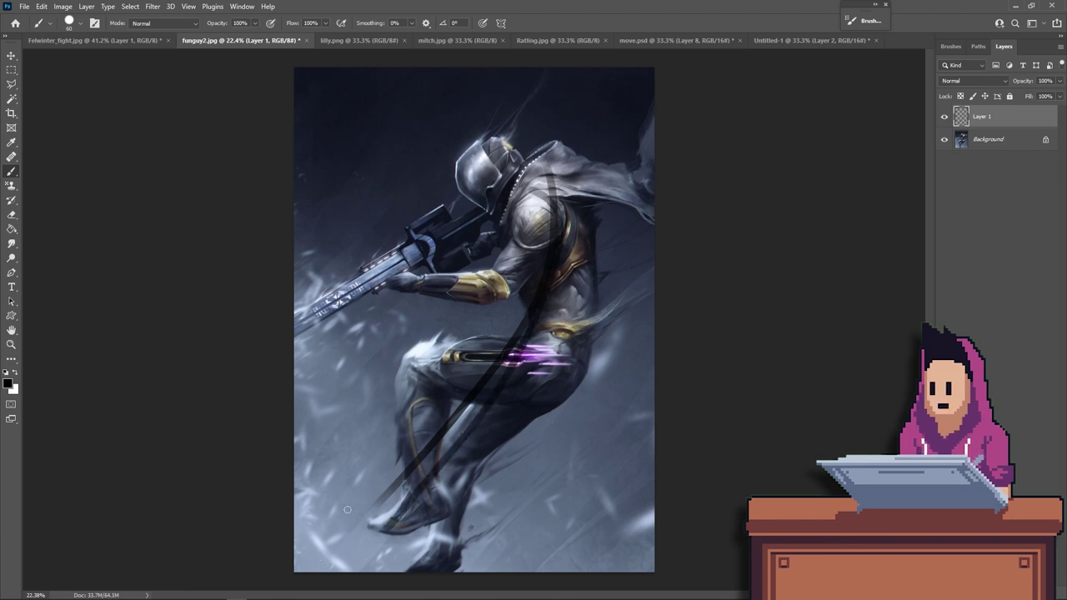
pyautogui.hotkey('ctrl', 'z')
pyautogui.hotkey('ctrl', 'z')
pyautogui.hotkey('ctrl', 'z')
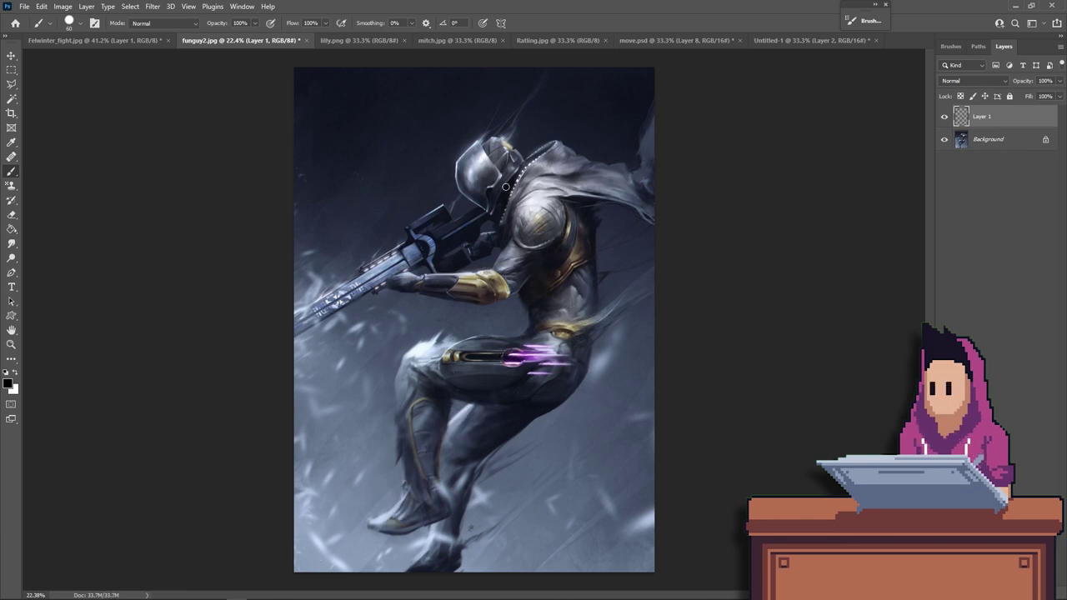
# Try short diagonal strokes across the helmet from the collar toward the visor, and undo them.
pyautogui.moveTo(505, 186); pyautogui.dragTo(450, 144)
pyautogui.hotkey('ctrl', 'z')
pyautogui.moveTo(509, 183)
pyautogui.mouseDown()
pyautogui.moveTo(496, 98)
pyautogui.moveTo(471, 155)
pyautogui.mouseUp()
pyautogui.hotkey('ctrl', 'z')
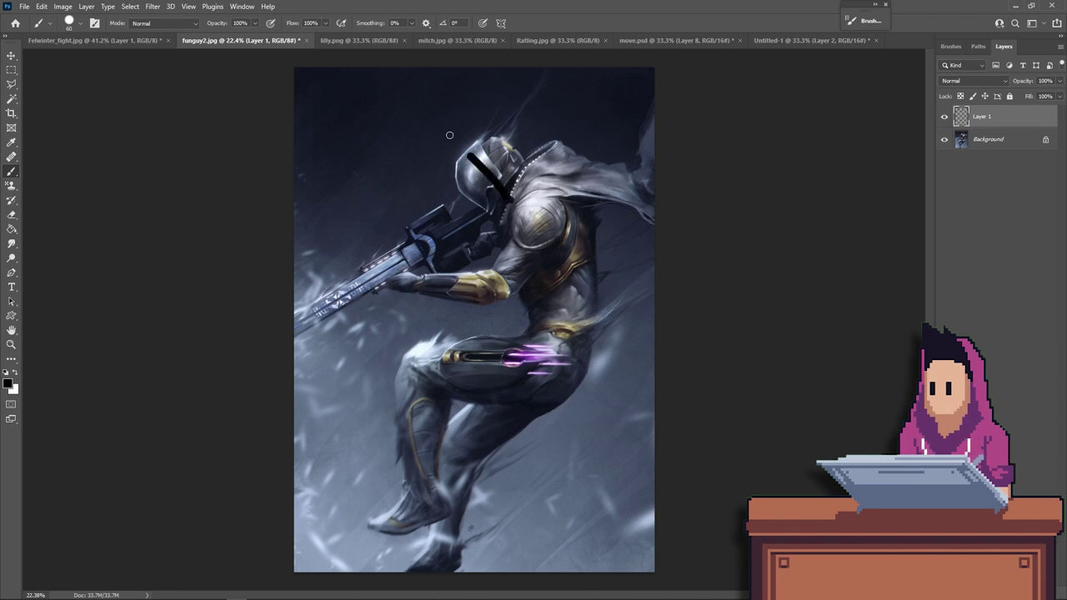
pyautogui.hotkey('ctrl', 'z')
# Paint a large arrow on Layer 1 running diagonally from the cape down to the left, with its head beside the knee.
pyautogui.moveTo(563, 163); pyautogui.dragTo(342, 570)
pyautogui.hotkey('ctrl', 'z')
pyautogui.moveTo(642, 115); pyautogui.dragTo(373, 358)
pyautogui.moveTo(388, 311); pyautogui.dragTo(394, 382)
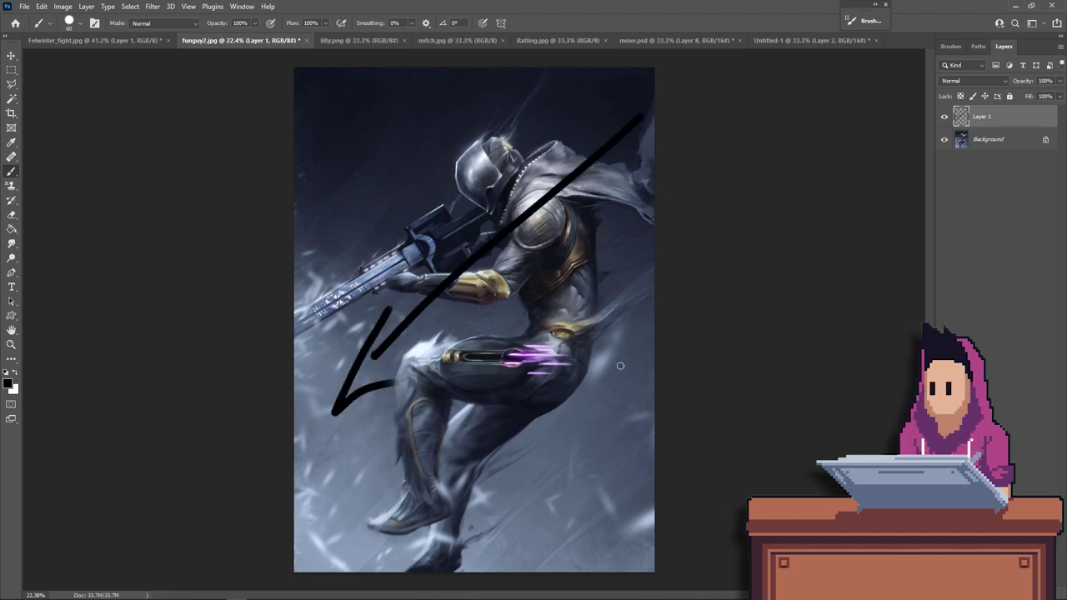
# Switch to lilly.png, circle the hooded figure and try two lines spreading from it toward the foreground, undoing all three strokes.
pyautogui.hotkey('ctrl', 'Tab')
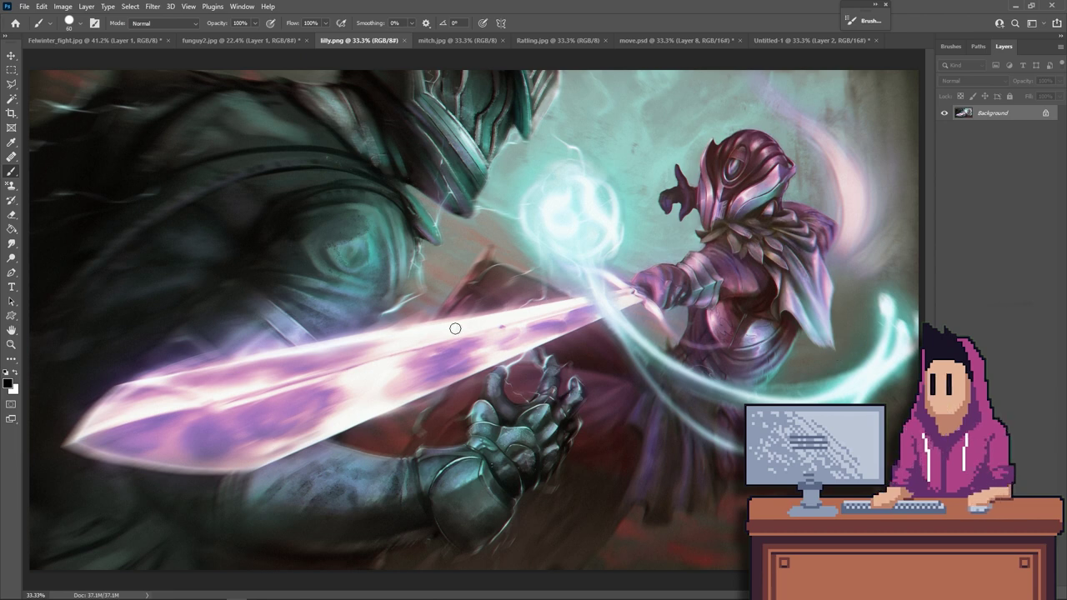
pyautogui.moveTo(717, 297)
pyautogui.mouseDown()
pyautogui.moveTo(782, 153)
pyautogui.moveTo(691, 272)
pyautogui.mouseUp()
pyautogui.moveTo(786, 246); pyautogui.dragTo(355, 571)
pyautogui.moveTo(777, 169); pyautogui.dragTo(88, 309)
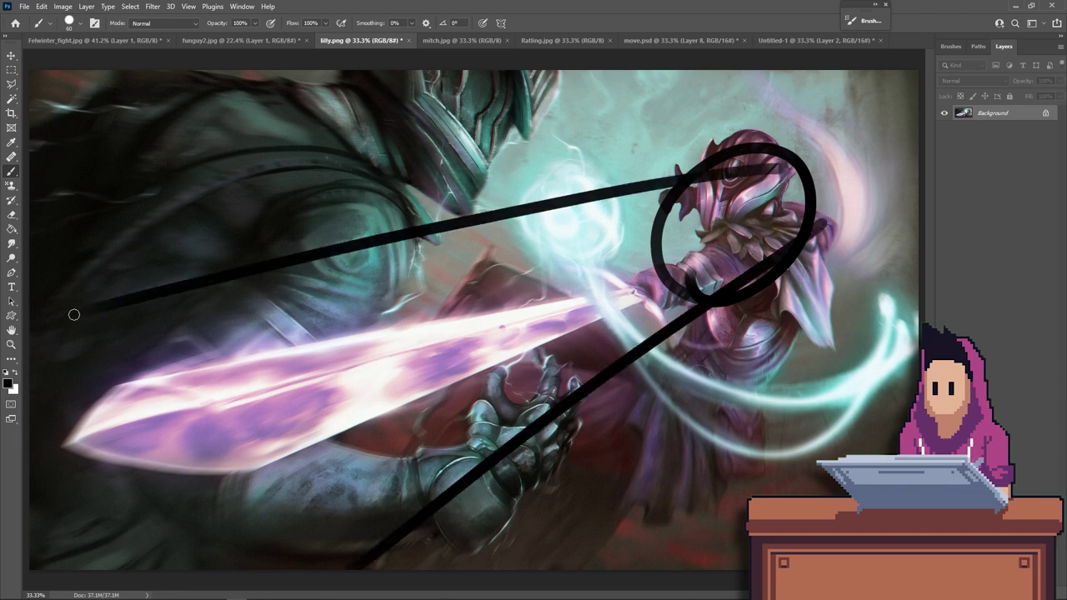
pyautogui.hotkey('ctrl', 'z')
pyautogui.hotkey('ctrl', 'z')
pyautogui.hotkey('ctrl', 'z')
# Try a large oval around the foreground figure's shoulder with two lines leading to the hooded figure, and undo them.
pyautogui.moveTo(252, 509)
pyautogui.mouseDown()
pyautogui.moveTo(136, 192)
pyautogui.moveTo(241, 534)
pyautogui.mouseUp()
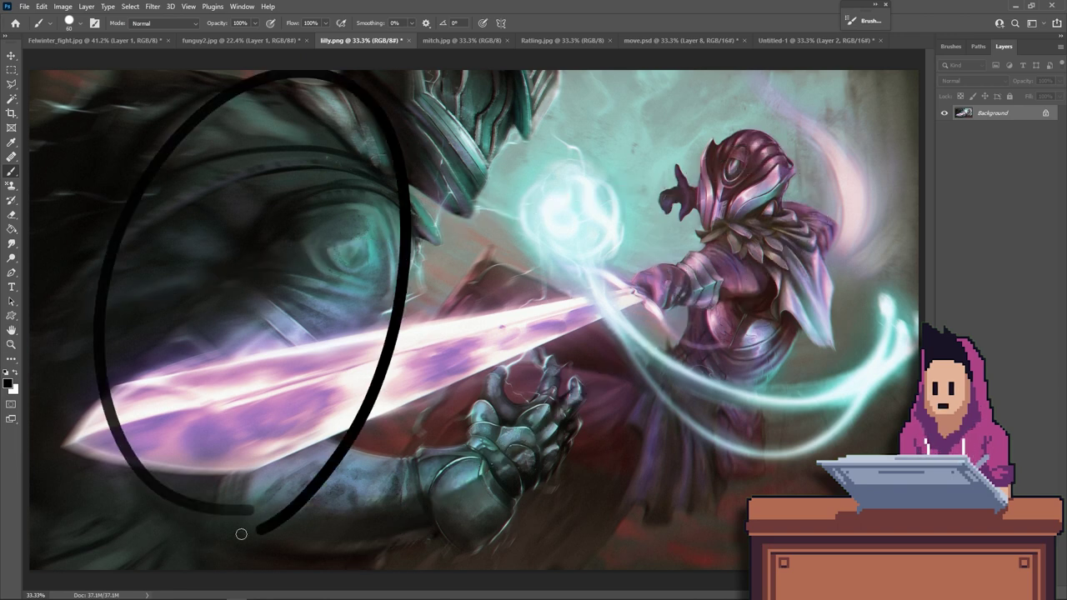
pyautogui.moveTo(313, 529); pyautogui.dragTo(836, 192)
pyautogui.moveTo(313, 113); pyautogui.dragTo(872, 125)
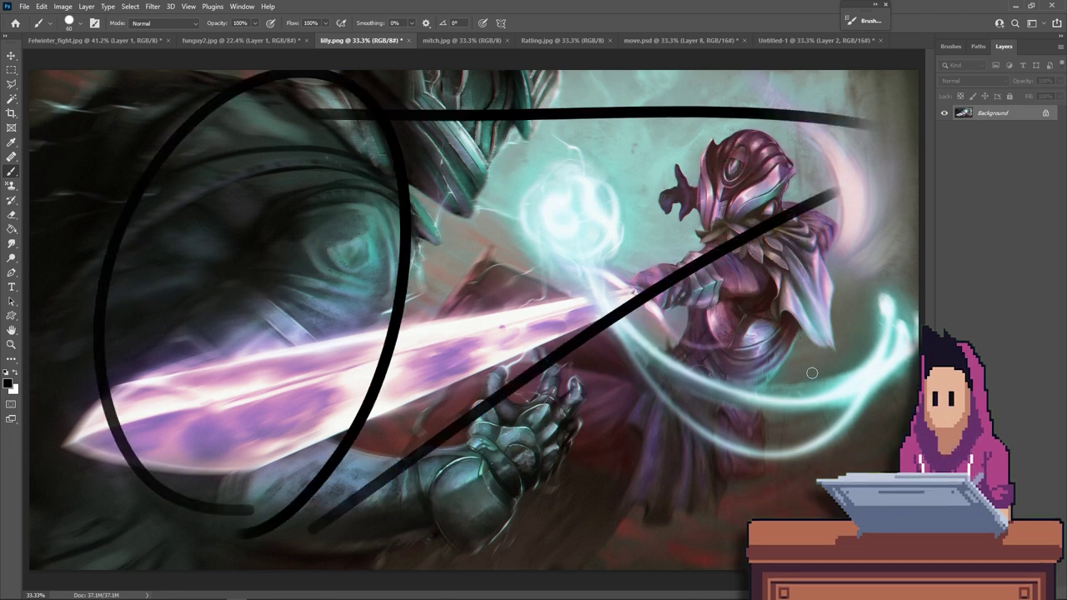
pyautogui.hotkey('ctrl', 'z')
pyautogui.hotkey('ctrl', 'z')
pyautogui.hotkey('ctrl', 'z')
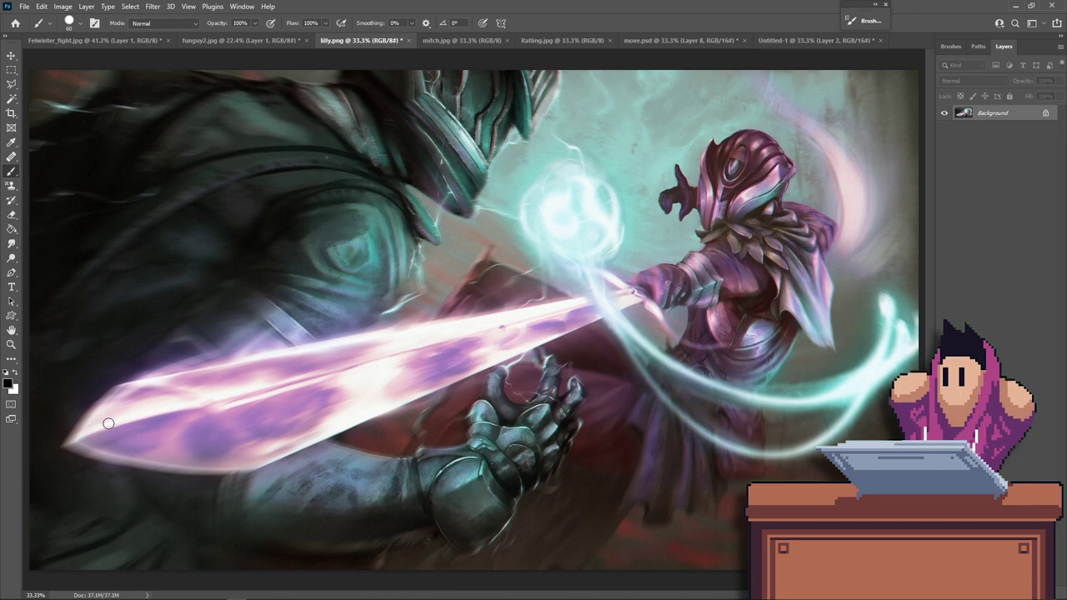
# Try short strokes along the edges of the sword tip, and undo them.
pyautogui.moveTo(105, 424)
pyautogui.mouseDown()
pyautogui.moveTo(64, 441)
pyautogui.moveTo(89, 409)
pyautogui.mouseUp()
pyautogui.moveTo(116, 443); pyautogui.dragTo(90, 451)
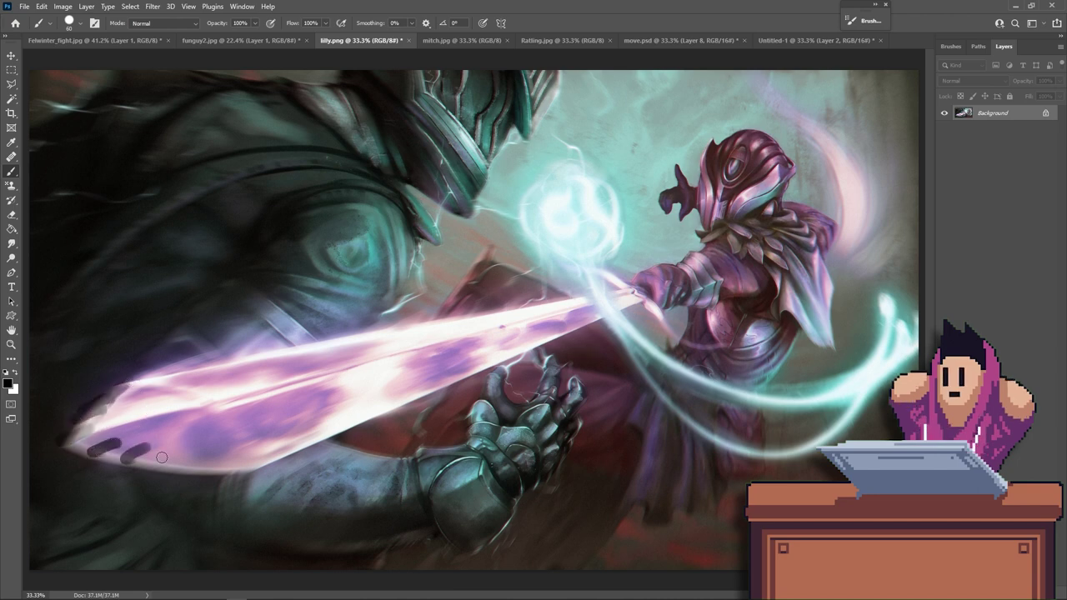
pyautogui.hotkey('ctrl', 'z')
pyautogui.hotkey('ctrl', 'z')
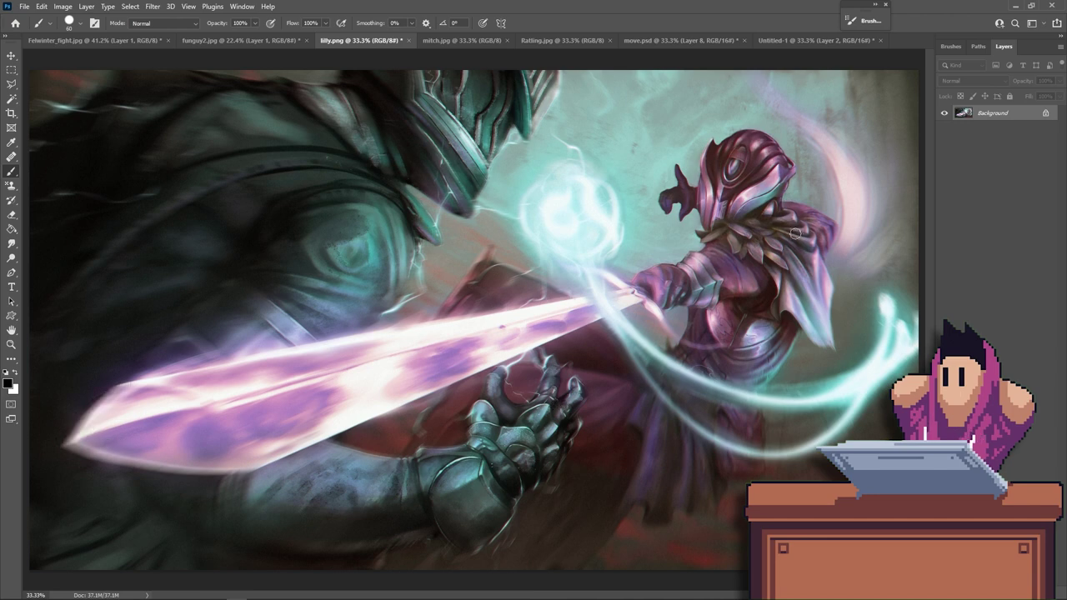
# Try circling the hooded figure's head and the front half of the sword blade, and undo both ovals.
pyautogui.moveTo(692, 242)
pyautogui.mouseDown()
pyautogui.moveTo(763, 233)
pyautogui.moveTo(754, 240)
pyautogui.mouseUp()
pyautogui.moveTo(207, 455)
pyautogui.mouseDown()
pyautogui.moveTo(109, 373)
pyautogui.moveTo(133, 513)
pyautogui.mouseUp()
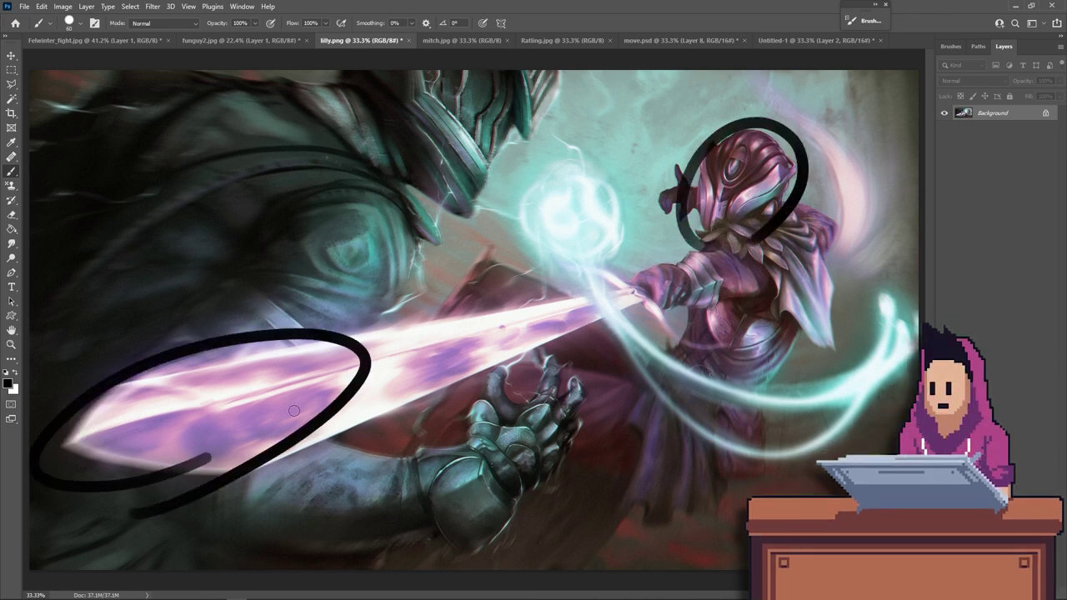
pyautogui.hotkey('ctrl', 'z')
pyautogui.hotkey('ctrl', 'z')
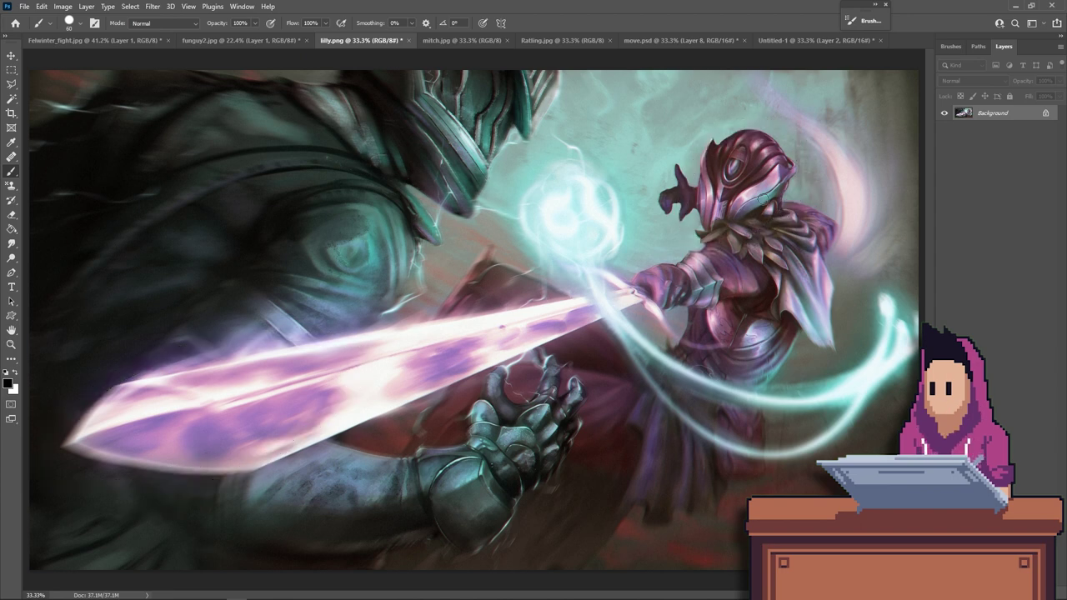
# Try circling the hooded figure's head and the foreground figure's helmet, gauntlet and arm, undoing each mark.
pyautogui.moveTo(764, 197)
pyautogui.mouseDown()
pyautogui.moveTo(692, 142)
pyautogui.moveTo(810, 205)
pyautogui.mouseUp()
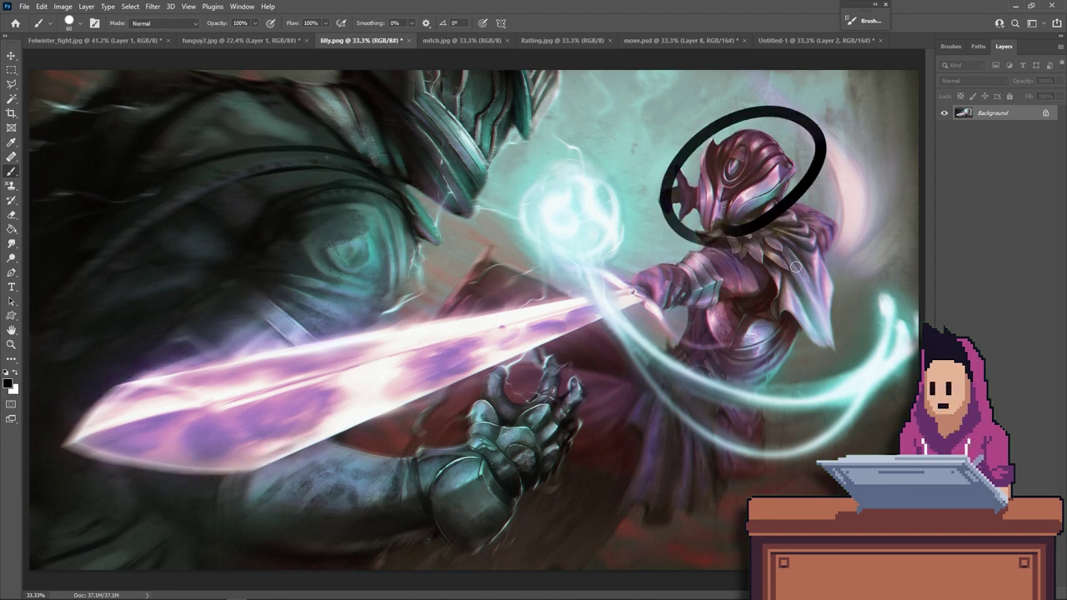
pyautogui.hotkey('ctrl', 'z')
pyautogui.moveTo(488, 196)
pyautogui.mouseDown()
pyautogui.moveTo(413, 77)
pyautogui.moveTo(450, 202)
pyautogui.mouseUp()
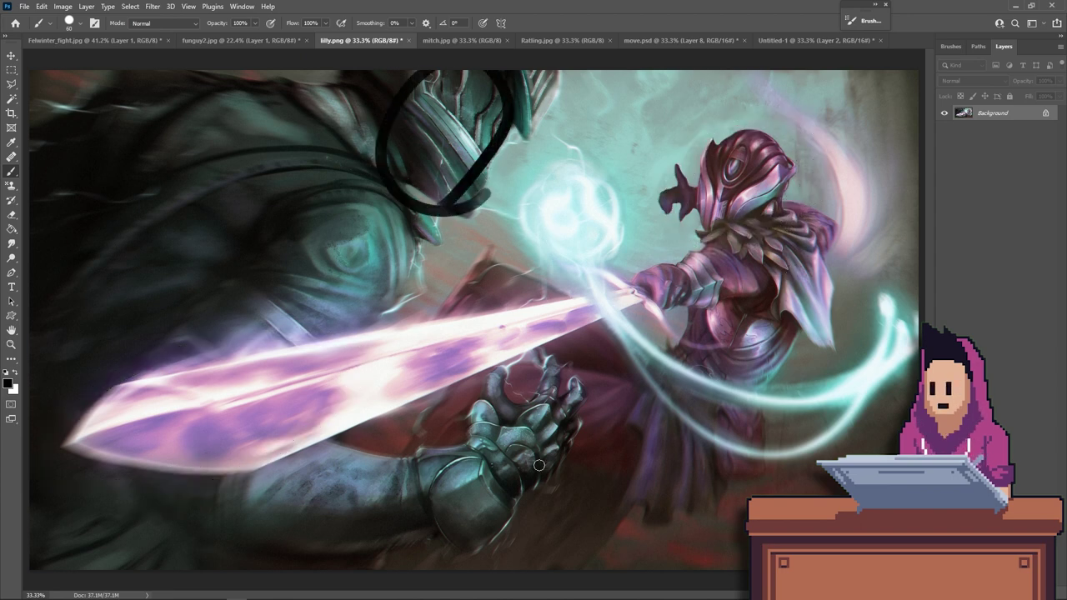
pyautogui.moveTo(538, 465); pyautogui.dragTo(500, 409)
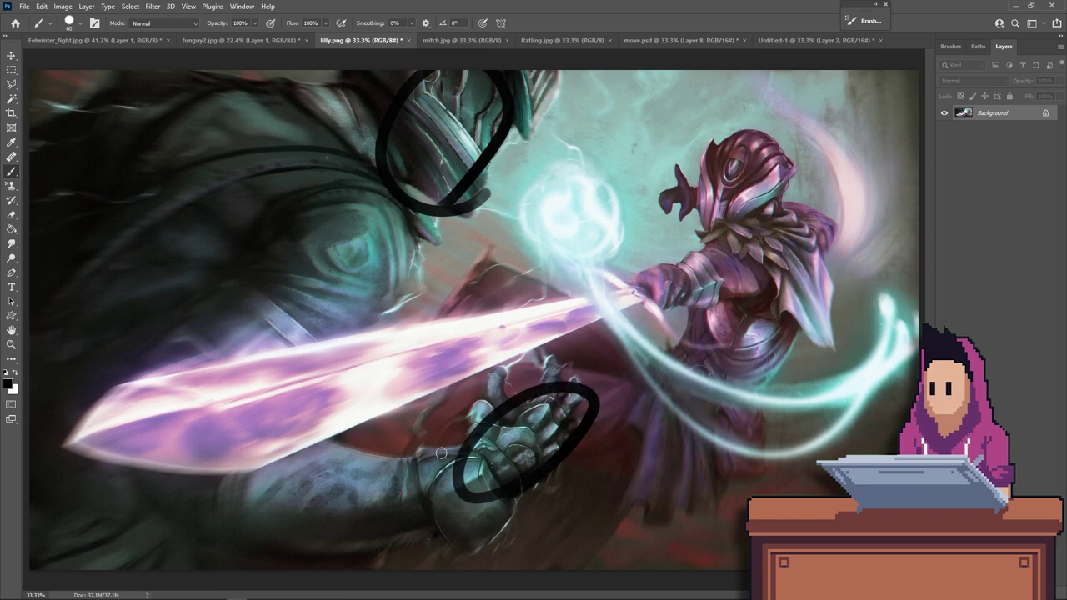
pyautogui.moveTo(356, 522)
pyautogui.mouseDown()
pyautogui.moveTo(34, 471)
pyautogui.moveTo(242, 283)
pyautogui.mouseUp()
pyautogui.hotkey('ctrl', 'z')
pyautogui.hotkey('ctrl', 'z')
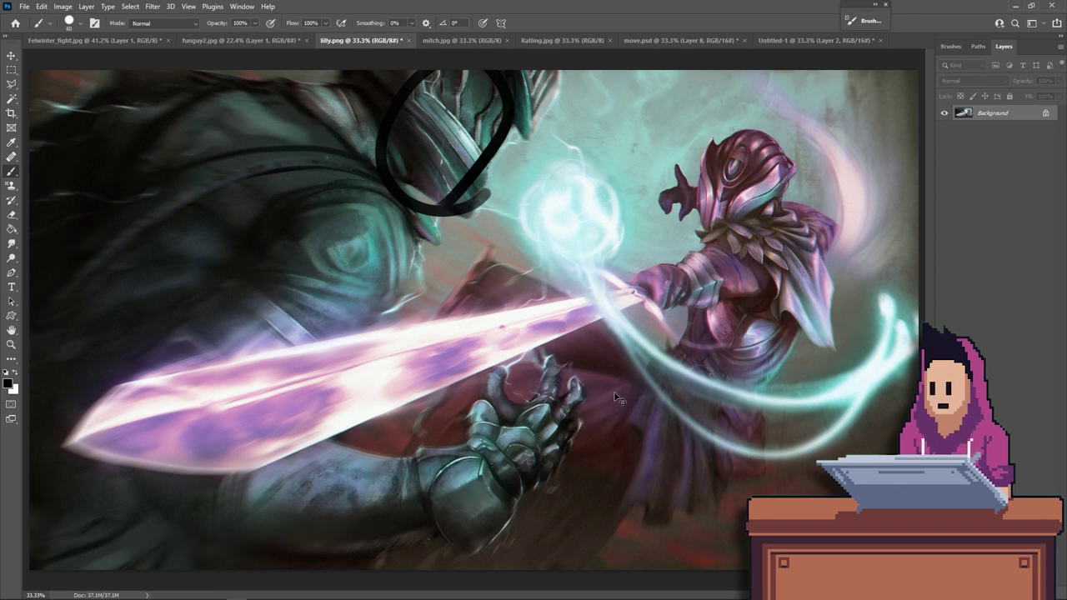
pyautogui.hotkey('ctrl', 'z')
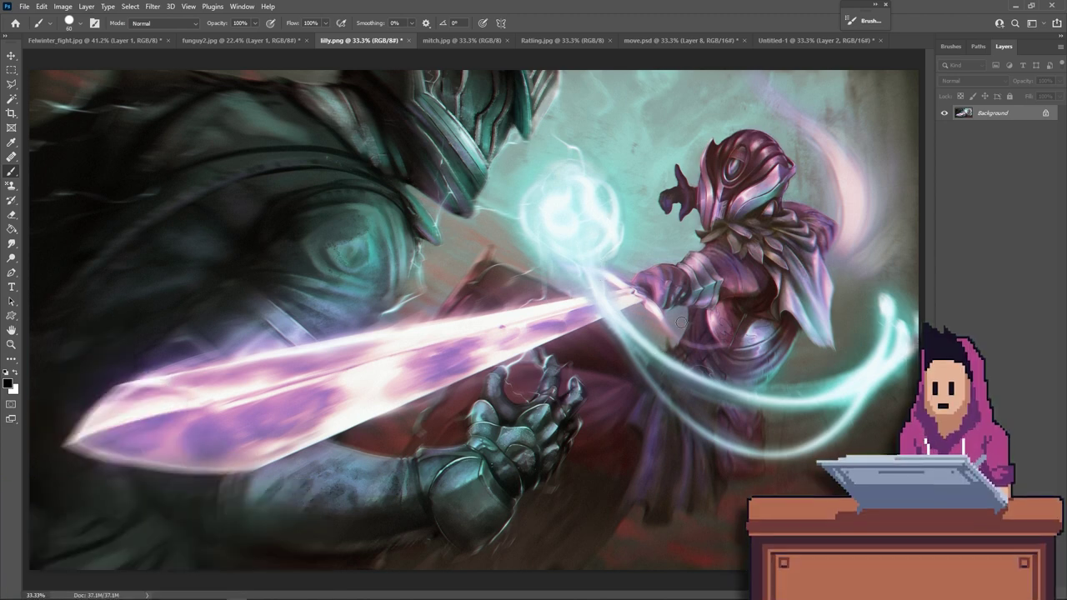
# Paint sweeping circular guide strokes around the hooded figure, following the glowing pink and teal trails.
pyautogui.moveTo(707, 251)
pyautogui.mouseDown()
pyautogui.moveTo(705, 198)
pyautogui.moveTo(728, 237)
pyautogui.mouseUp()
pyautogui.hotkey('ctrl', 'z')
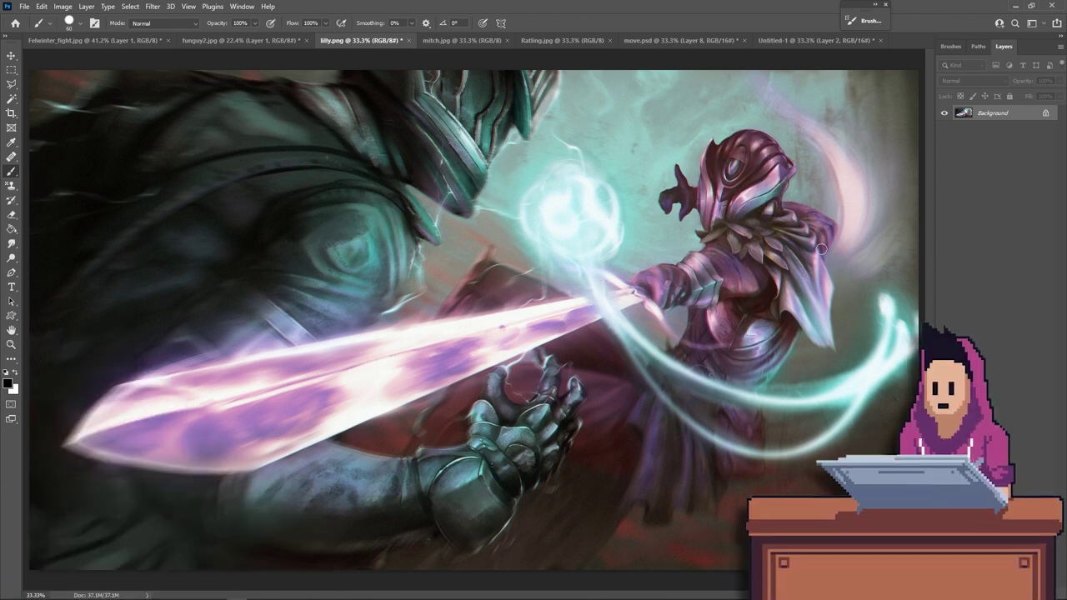
pyautogui.moveTo(840, 257)
pyautogui.mouseDown()
pyautogui.moveTo(804, 87)
pyautogui.moveTo(773, 72)
pyautogui.mouseUp()
pyautogui.moveTo(546, 189)
pyautogui.mouseDown()
pyautogui.moveTo(890, 333)
pyautogui.moveTo(886, 236)
pyautogui.mouseUp()
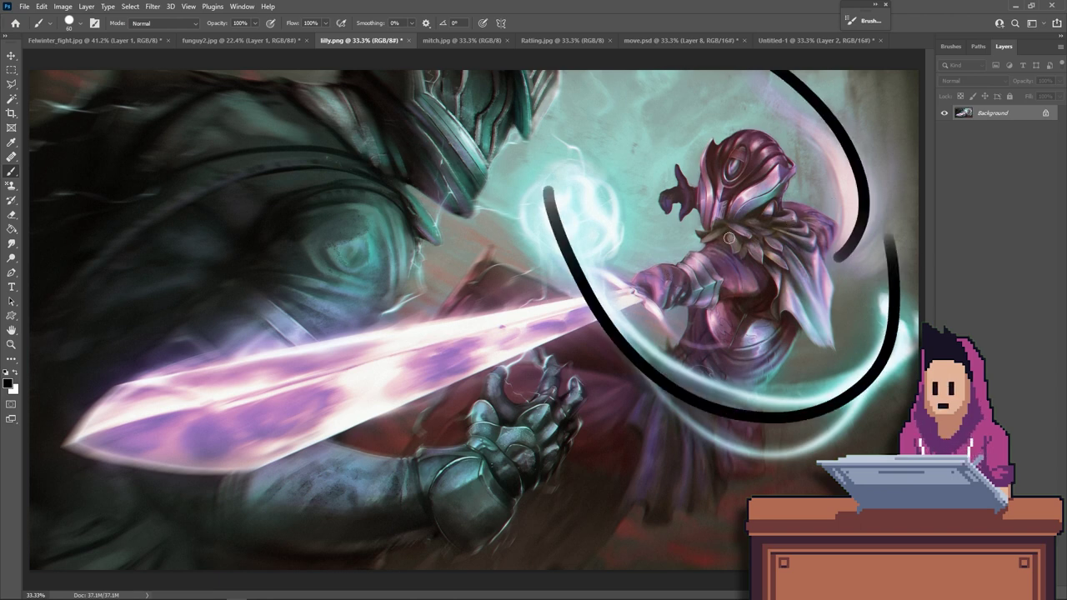
pyautogui.moveTo(653, 302)
pyautogui.mouseDown()
pyautogui.moveTo(833, 310)
pyautogui.moveTo(706, 77)
pyautogui.mouseUp()
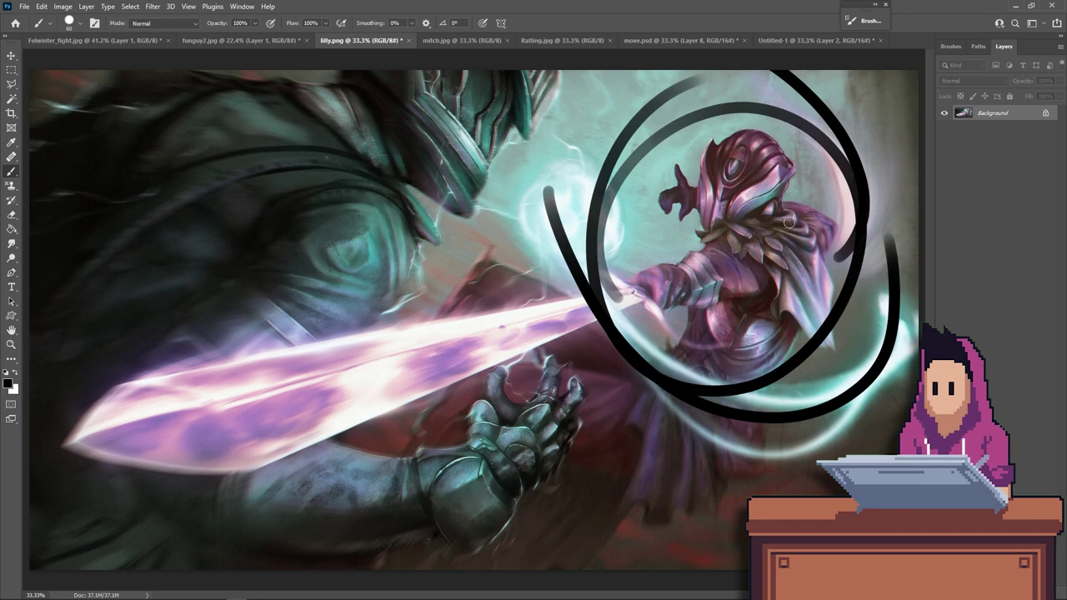
# Paint an arrow along the sword from the hooded figure's hand to the blade tip, undoing an extra stroke near the tip.
pyautogui.click(683, 271)
pyautogui.keyDown('shift'); pyautogui.click(92, 446); pyautogui.keyUp('shift')
pyautogui.moveTo(320, 309); pyautogui.dragTo(329, 429)
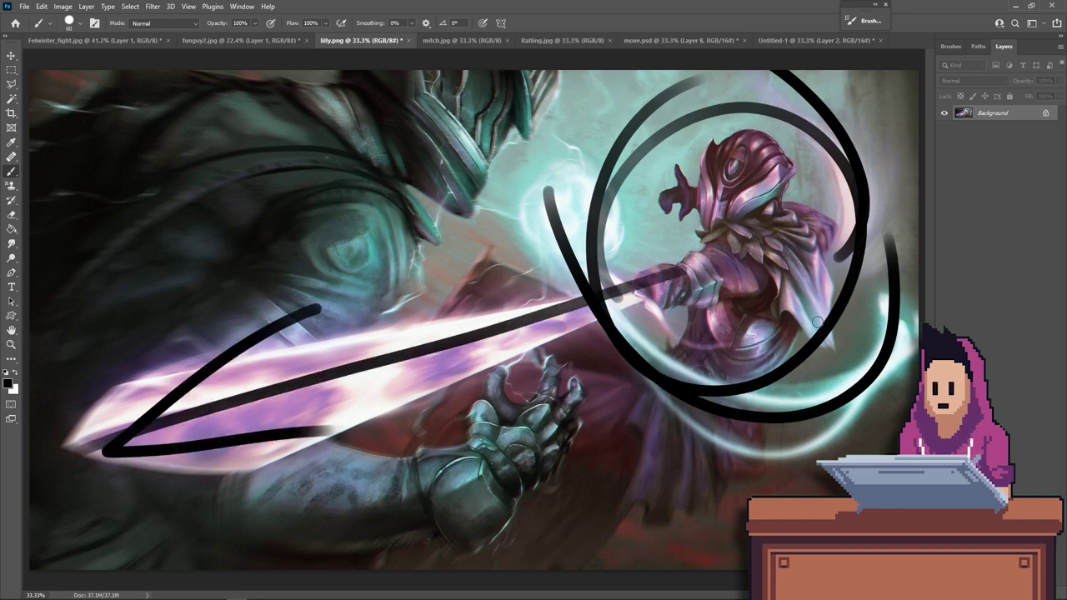
pyautogui.moveTo(166, 437)
pyautogui.mouseDown()
pyautogui.moveTo(243, 143)
pyautogui.moveTo(305, 564)
pyautogui.moveTo(400, 453)
pyautogui.moveTo(219, 398)
pyautogui.mouseUp()
pyautogui.hotkey('ctrl', 'z')
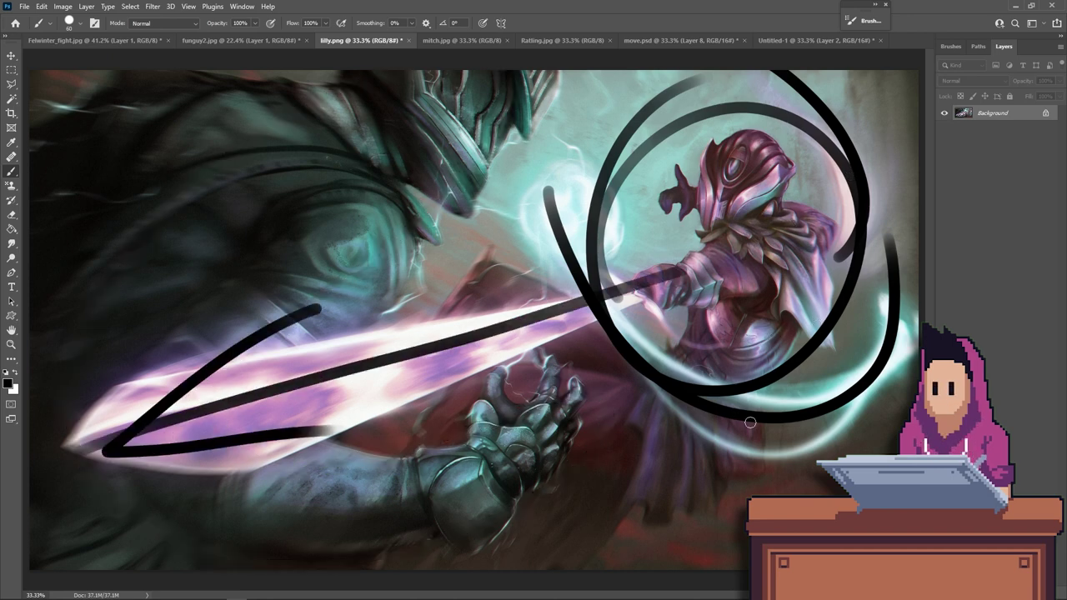
# Undo the circular strokes and the sword arrow, and switch to mitch.jpg.
pyautogui.hotkey('ctrl', 'z')
pyautogui.hotkey('ctrl', 'z')
pyautogui.hotkey('ctrl', 'z')
pyautogui.hotkey('ctrl', 'z')
pyautogui.hotkey('ctrl', 'Tab')
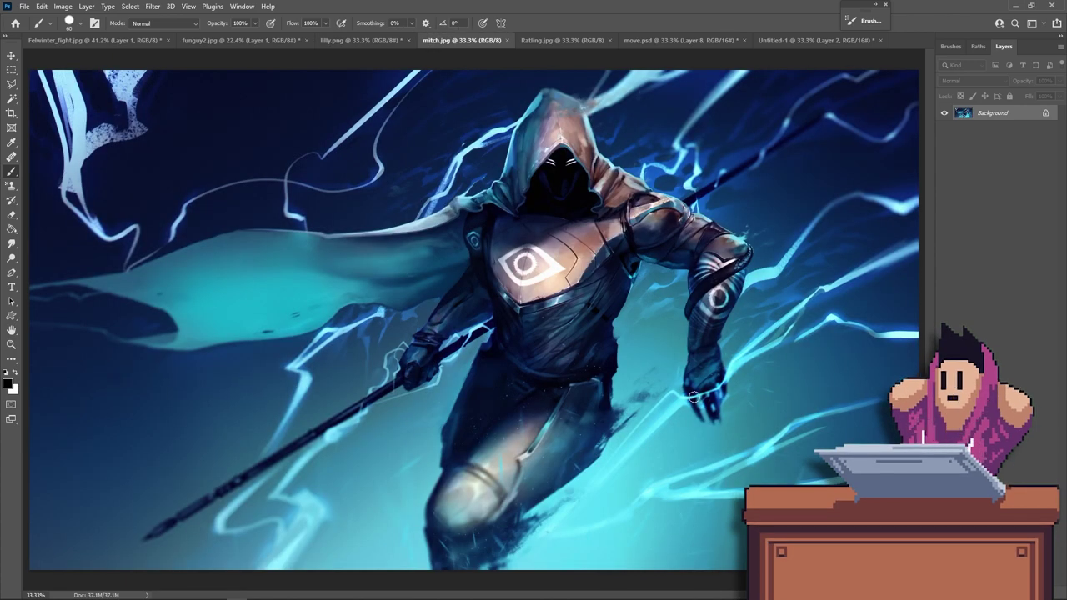
# Try broad diagonal guide strokes across the running figure's knee and the cape at its back, and undo them.
pyautogui.moveTo(877, 383); pyautogui.dragTo(246, 527)
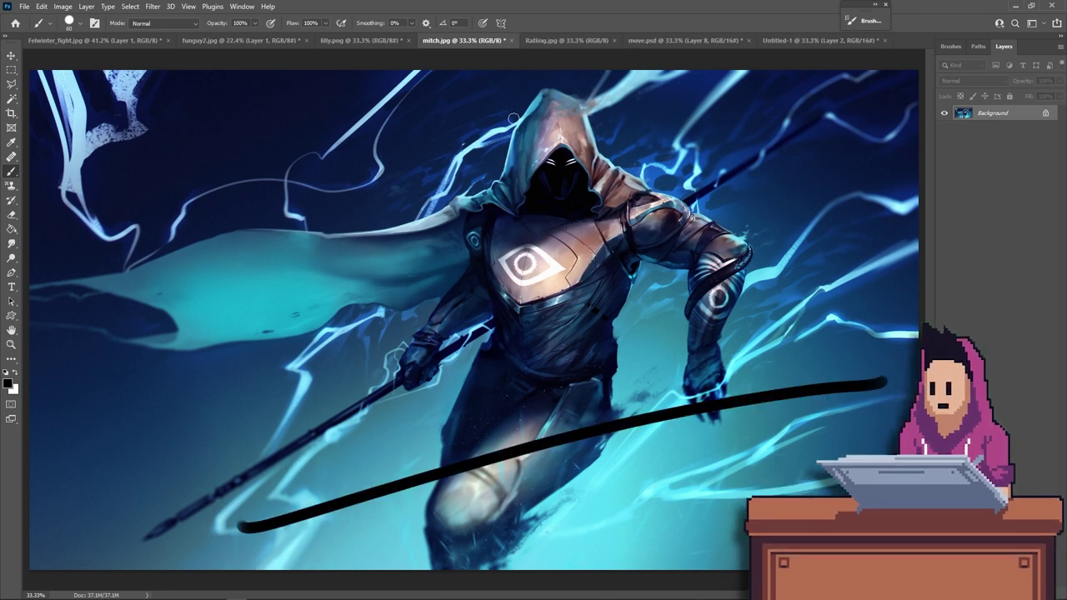
pyautogui.moveTo(356, 75); pyautogui.dragTo(112, 531)
pyautogui.moveTo(113, 494); pyautogui.dragTo(192, 554)
pyautogui.hotkey('ctrl', 'z')
pyautogui.hotkey('ctrl', 'z')
pyautogui.hotkey('ctrl', 'z')
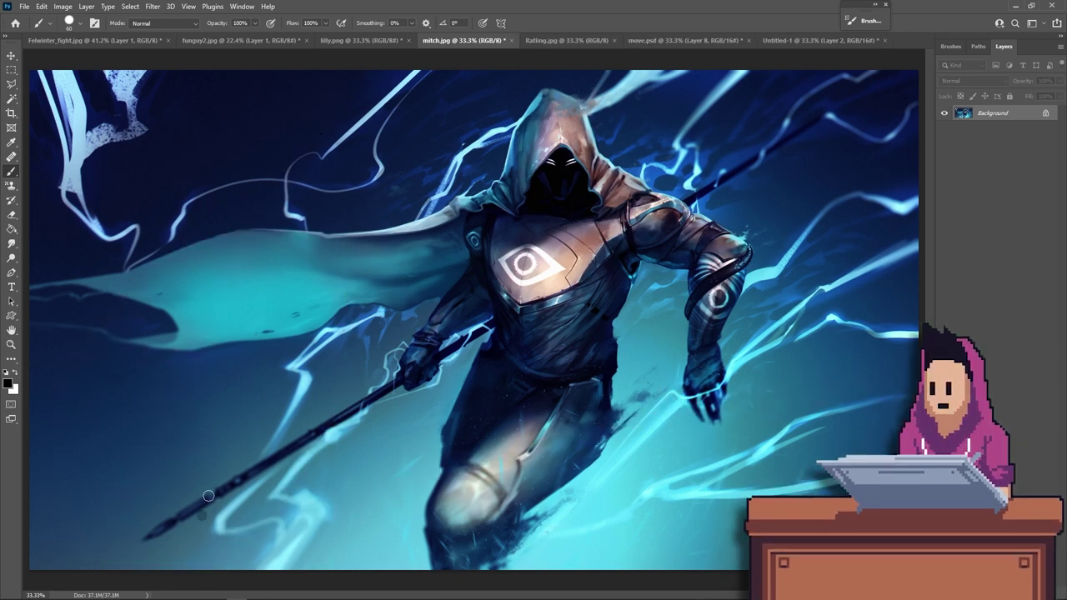
# Try guide strokes following the spear, the lightning bolts and the lower background streaks, and undo all of them.
pyautogui.moveTo(201, 515); pyautogui.dragTo(456, 73)
pyautogui.moveTo(251, 462); pyautogui.dragTo(715, 93)
pyautogui.moveTo(887, 293); pyautogui.dragTo(330, 433)
pyautogui.moveTo(390, 477); pyautogui.dragTo(843, 458)
pyautogui.moveTo(281, 530)
pyautogui.mouseDown()
pyautogui.moveTo(328, 462)
pyautogui.moveTo(256, 550)
pyautogui.mouseUp()
pyautogui.hotkey('ctrl', 'z')
pyautogui.hotkey('ctrl', 'z')
pyautogui.hotkey('ctrl', 'z')
pyautogui.hotkey('ctrl', 'z')
pyautogui.hotkey('ctrl', 'z')
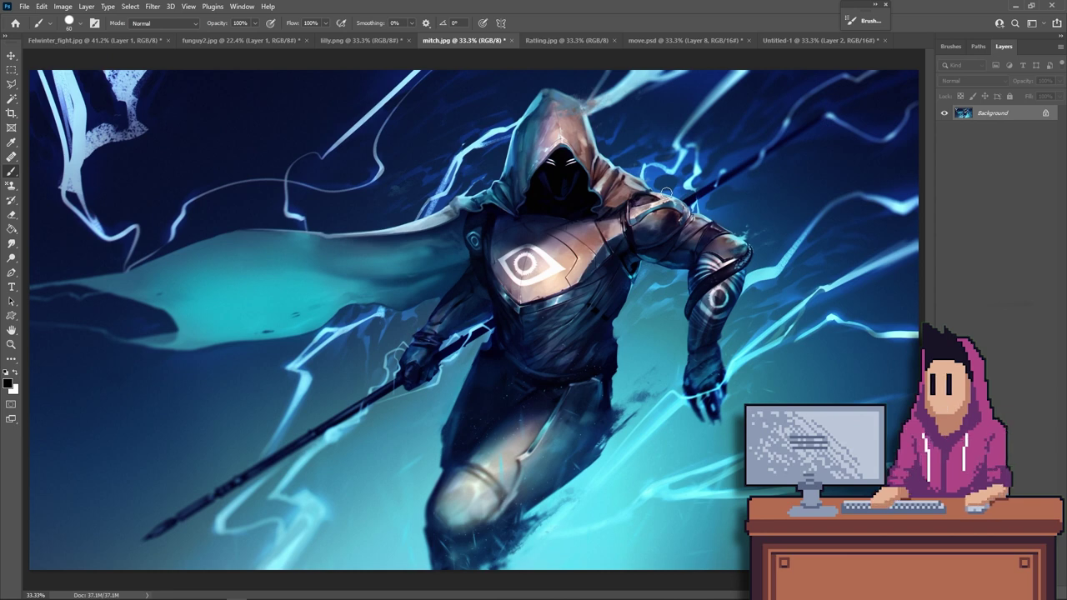
# Switch to Untitled-1 and sketch an upright stick figure on a new layer across the two horizontal lines.
pyautogui.click(820, 40)
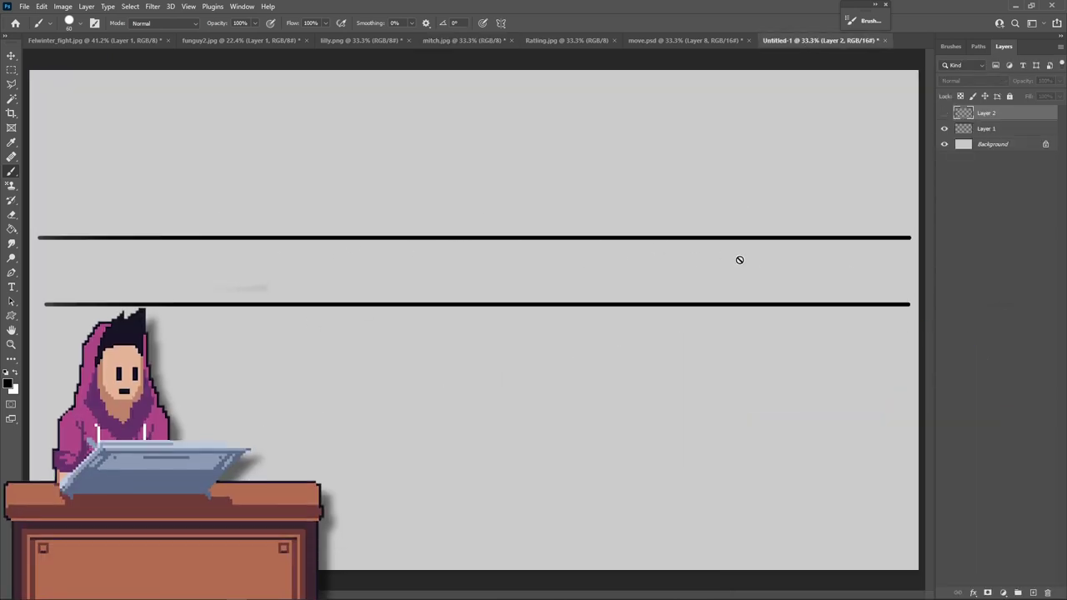
pyautogui.hotkey('ctrl', 'shift', 'alt', 'n')
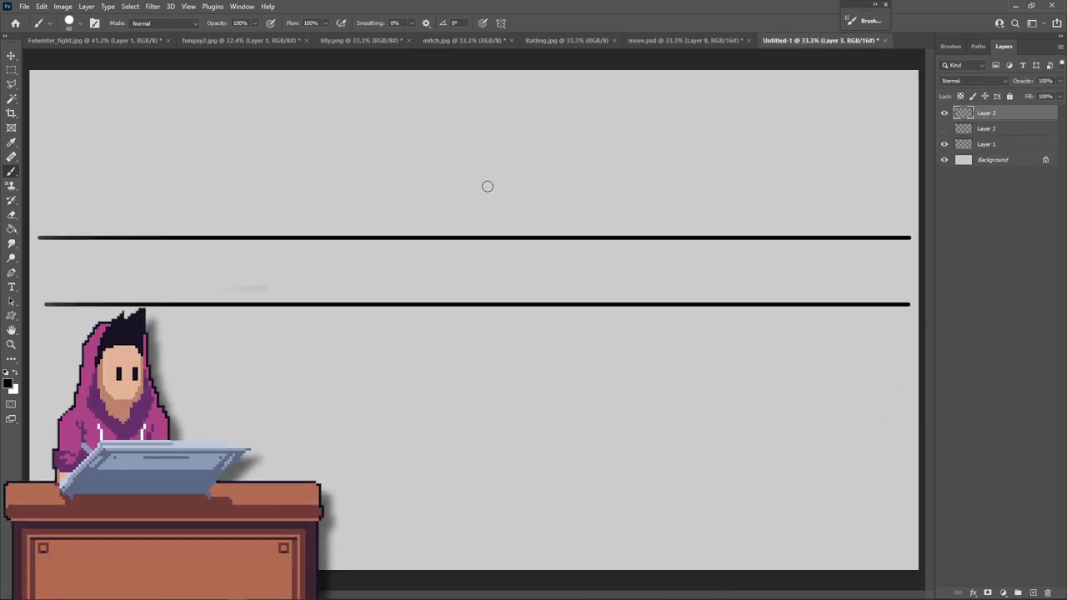
pyautogui.moveTo(486, 184)
pyautogui.mouseDown()
pyautogui.moveTo(487, 269)
pyautogui.moveTo(447, 337)
pyautogui.mouseUp()
pyautogui.moveTo(490, 271); pyautogui.dragTo(503, 339)
pyautogui.moveTo(475, 249); pyautogui.dragTo(498, 248)
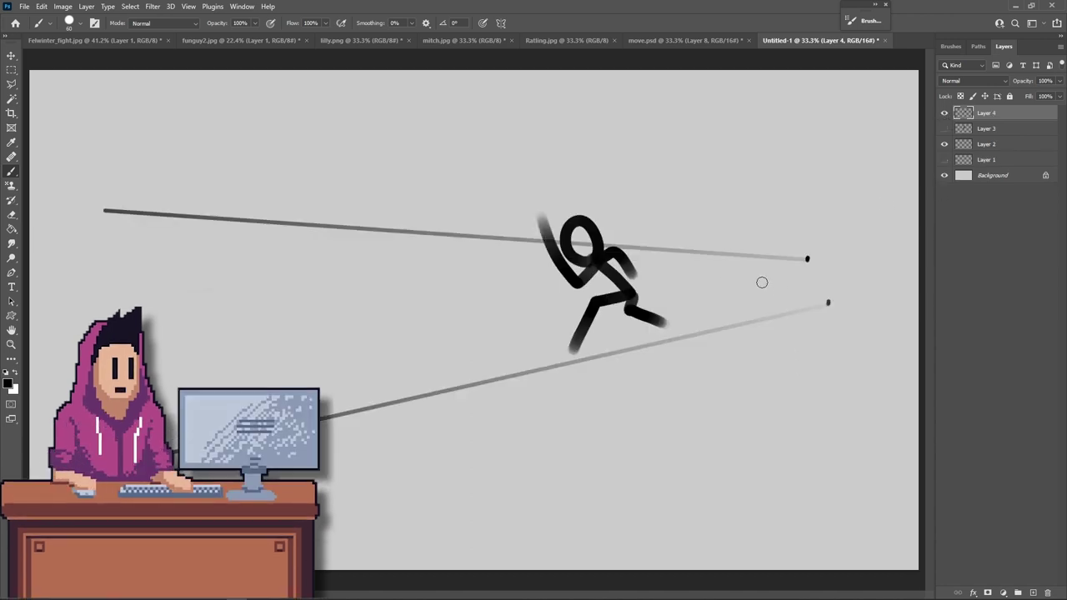
# Sketch a stick figure lunging with a sword along the converging guide lines, and undo the trial strokes.
pyautogui.moveTo(752, 316)
pyautogui.mouseDown()
pyautogui.moveTo(762, 257)
pyautogui.moveTo(732, 259)
pyautogui.mouseUp()
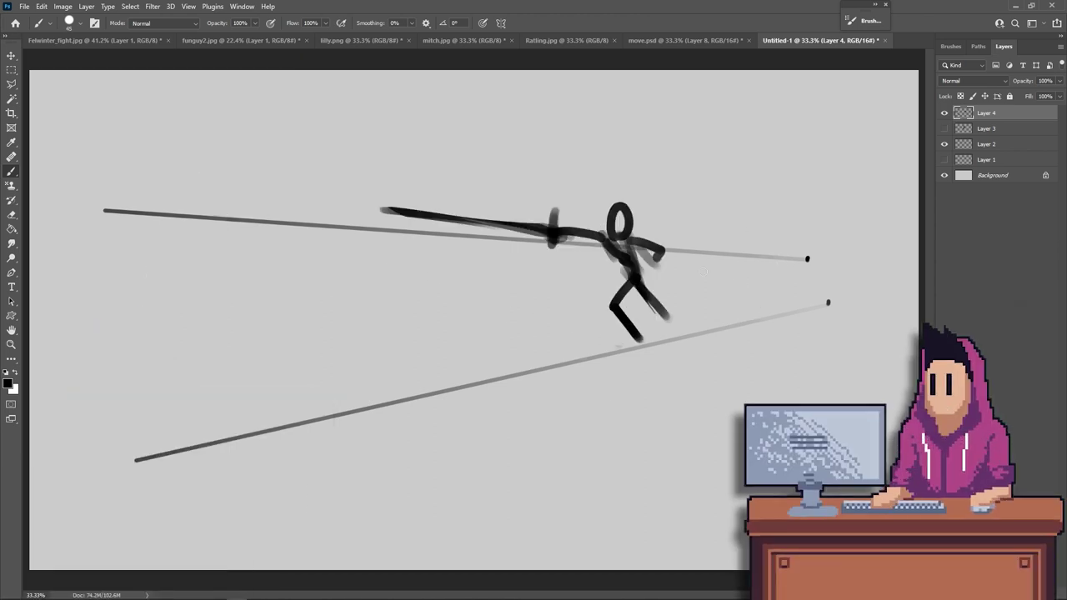
pyautogui.moveTo(746, 263); pyautogui.dragTo(305, 185)
pyautogui.hotkey('ctrl', 'z')
pyautogui.hotkey('ctrl', 'z')
pyautogui.hotkey('ctrl', 'z')
pyautogui.hotkey('ctrl', 'z')
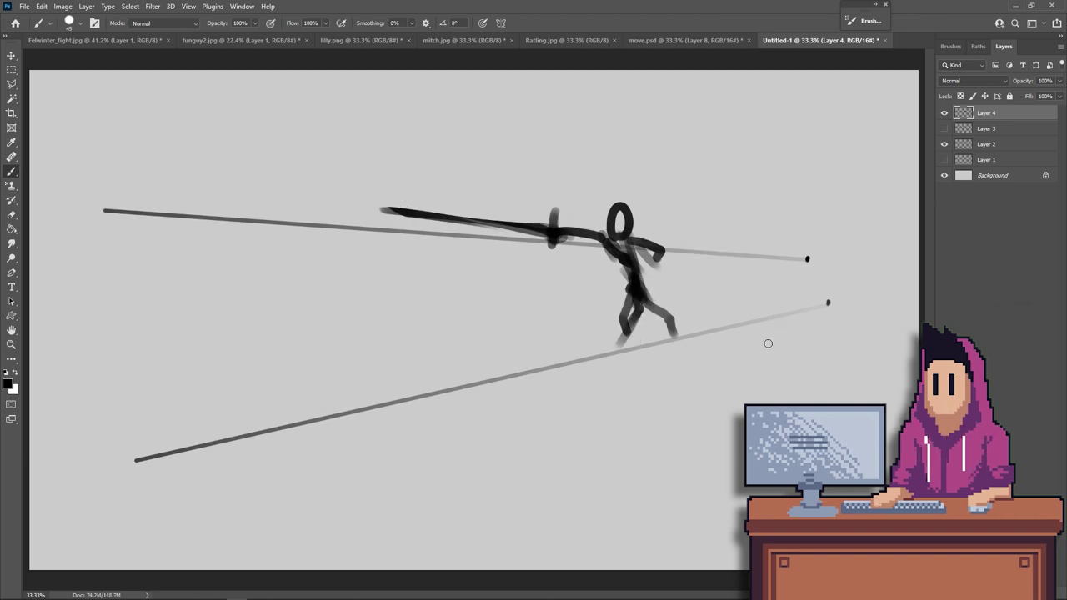
# Switch to move.psd and sweep guide strokes around the clenched fist on Layer 5.
pyautogui.click(679, 40)
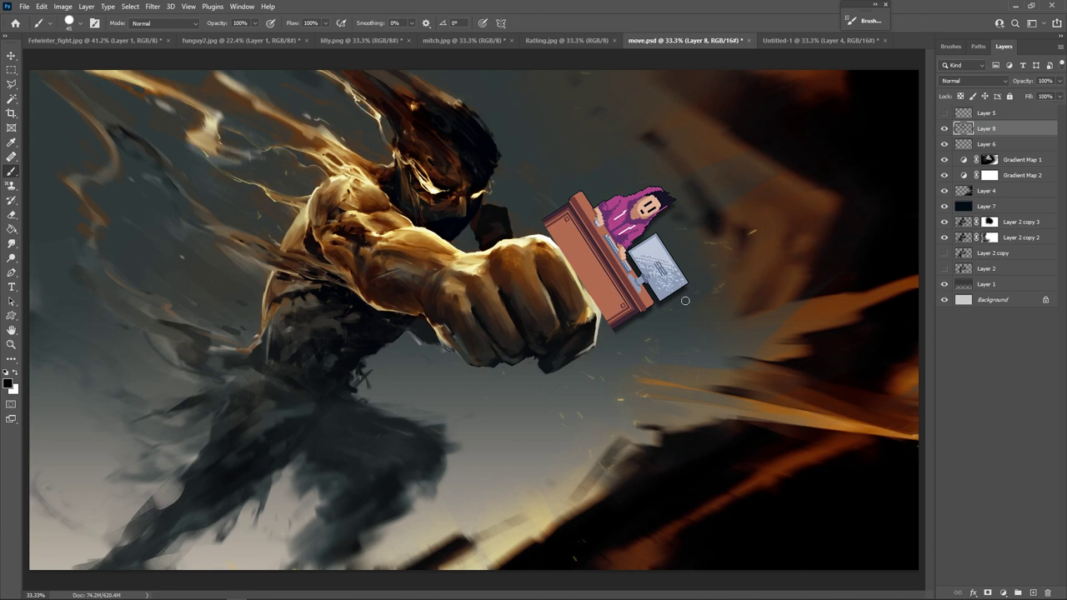
pyautogui.moveTo(581, 247)
pyautogui.mouseDown()
pyautogui.moveTo(385, 155)
pyautogui.moveTo(617, 370)
pyautogui.moveTo(500, 197)
pyautogui.mouseUp()
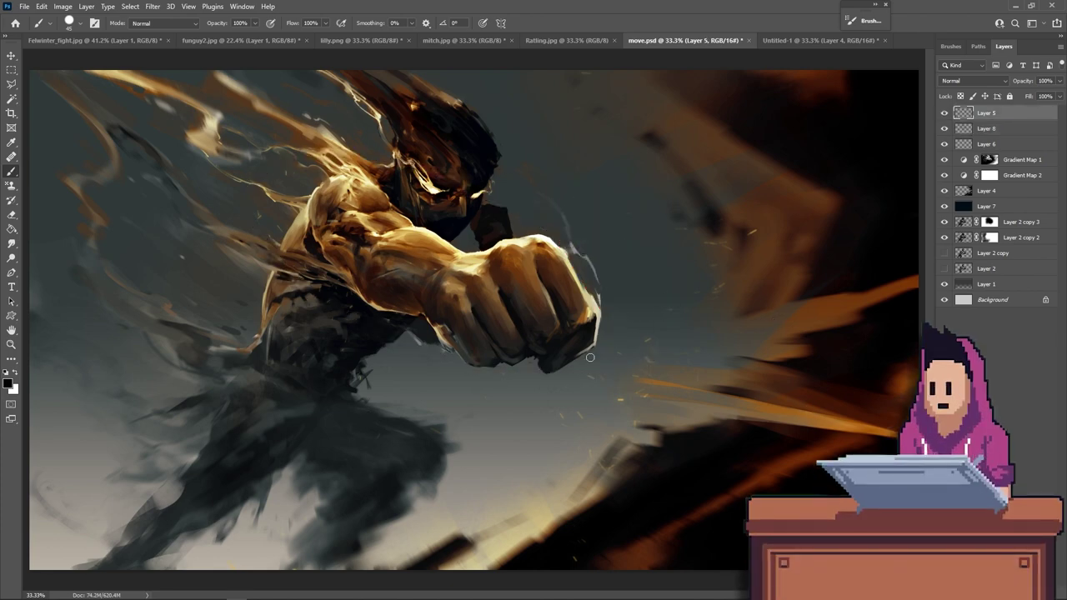
pyautogui.moveTo(588, 386)
pyautogui.mouseDown()
pyautogui.moveTo(533, 194)
pyautogui.moveTo(510, 390)
pyautogui.mouseUp()
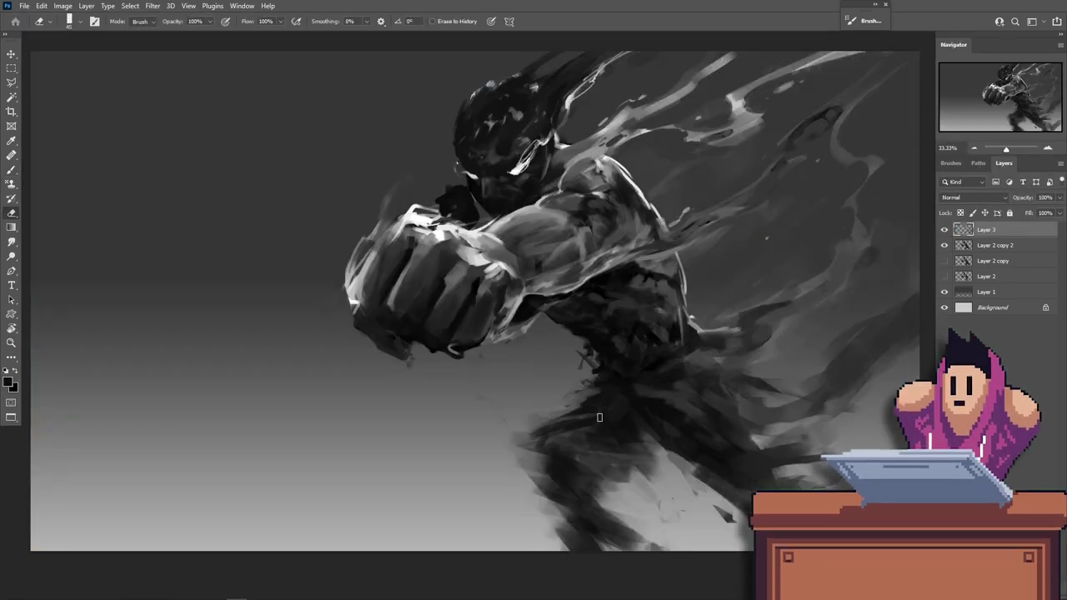
# Build up the figure's front thigh, and paint dark foreground debris on a new layer with the canvas flipped horizontally.
pyautogui.press('b')
pyautogui.moveTo(583, 404); pyautogui.dragTo(510, 433)
pyautogui.press('e')
pyautogui.hotkey('ctrl', 'shift', 'h')
pyautogui.hotkey('ctrl', 'shift', 'alt', 'n')
pyautogui.press('b')
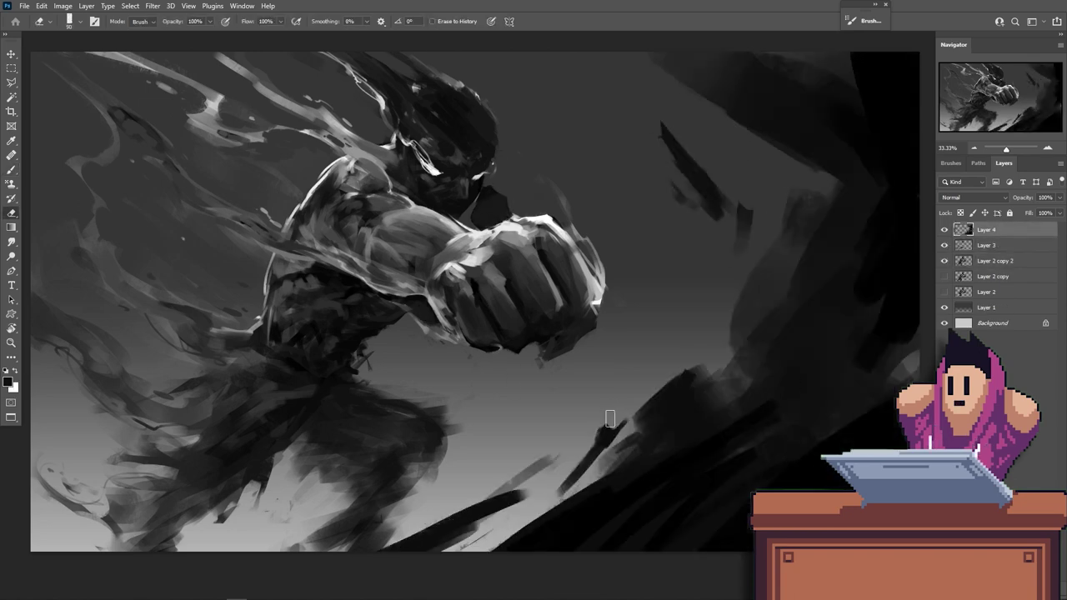
# Flip the canvas horizontally to check the composition, and merge Layer 3 into Layer 2 copy 2.
pyautogui.hotkey('ctrl', 'shift', 'h')
pyautogui.hotkey('alt', '[')
pyautogui.hotkey('alt', '[')
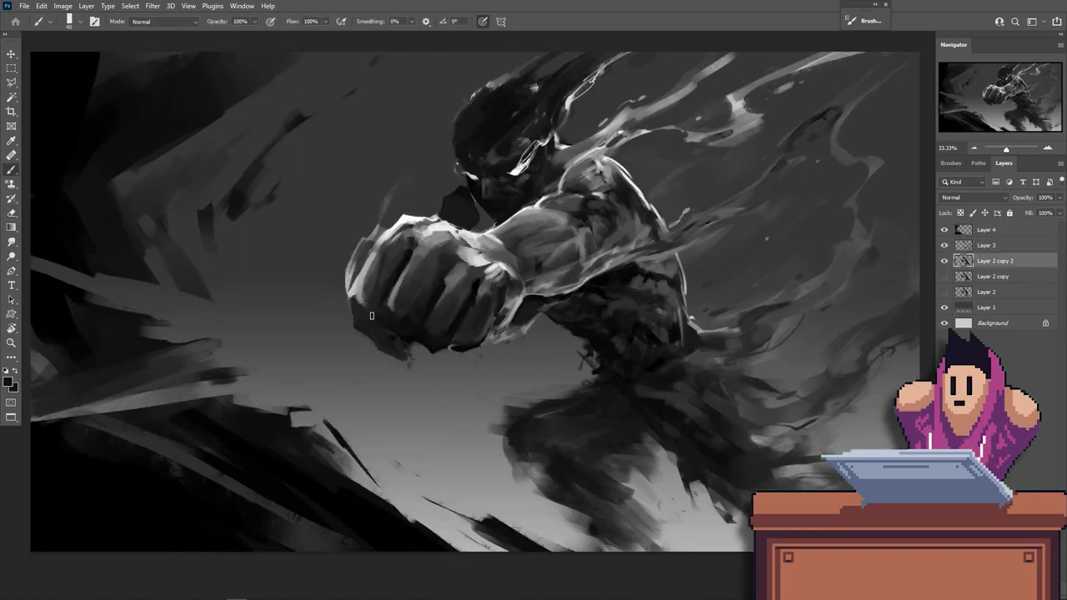
pyautogui.hotkey('ctrl', 'shift', 'h')
pyautogui.hotkey('ctrl', 'shift', 'h')
pyautogui.hotkey('alt', ']')
pyautogui.hotkey('ctrl', 'e')
# Paint light and shadow on the fist's fingers, the forearm, the elbow and the shoulder edge with a larger brush.
pyautogui.hotkey('ctrl', '+')
pyautogui.hotkey('ctrl', '+')
pyautogui.press(']')
pyautogui.press(']')
pyautogui.moveTo(417, 367); pyautogui.dragTo(400, 411)
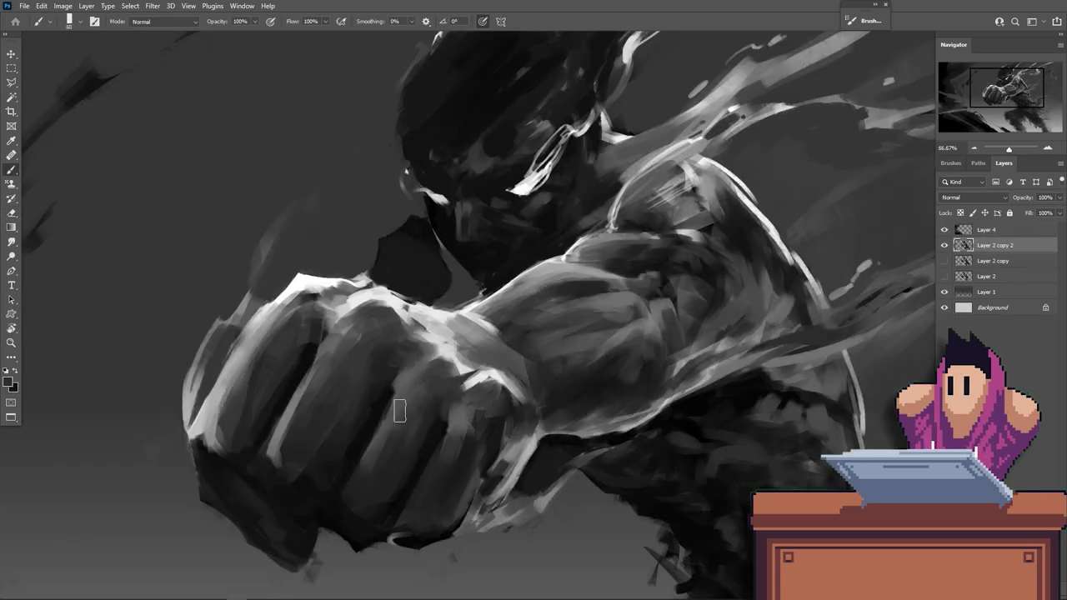
pyautogui.moveTo(450, 354); pyautogui.dragTo(478, 393)
pyautogui.moveTo(583, 288); pyautogui.dragTo(683, 262)
pyautogui.moveTo(667, 417); pyautogui.dragTo(730, 392)
pyautogui.moveTo(733, 179); pyautogui.dragTo(784, 292)
# Erase rough paint on the forearm and along the fist's lower and outer edges to clean the silhouette.
pyautogui.press('e')
pyautogui.moveTo(536, 361); pyautogui.dragTo(495, 377)
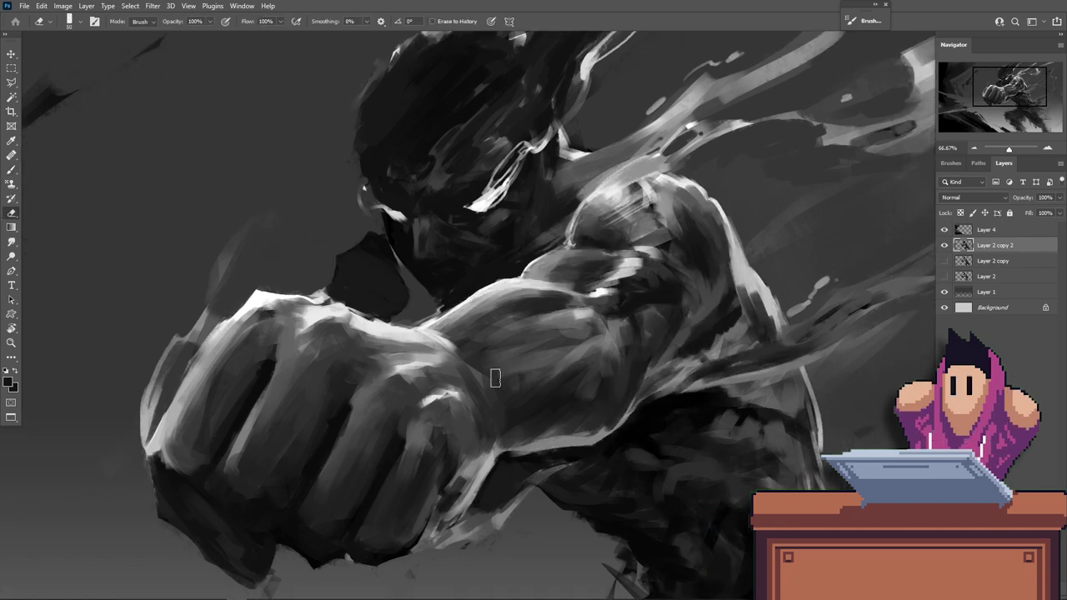
pyautogui.moveTo(271, 579); pyautogui.dragTo(367, 562)
pyautogui.moveTo(143, 442); pyautogui.dragTo(158, 367)
# Paint the muscle forms of the upper arm and shoulder, and refine the forearm and wrist shading.
pyautogui.press('b')
pyautogui.moveTo(695, 275)
pyautogui.mouseDown()
pyautogui.moveTo(672, 338)
pyautogui.moveTo(709, 308)
pyautogui.mouseUp()
pyautogui.moveTo(658, 263); pyautogui.dragTo(613, 287)
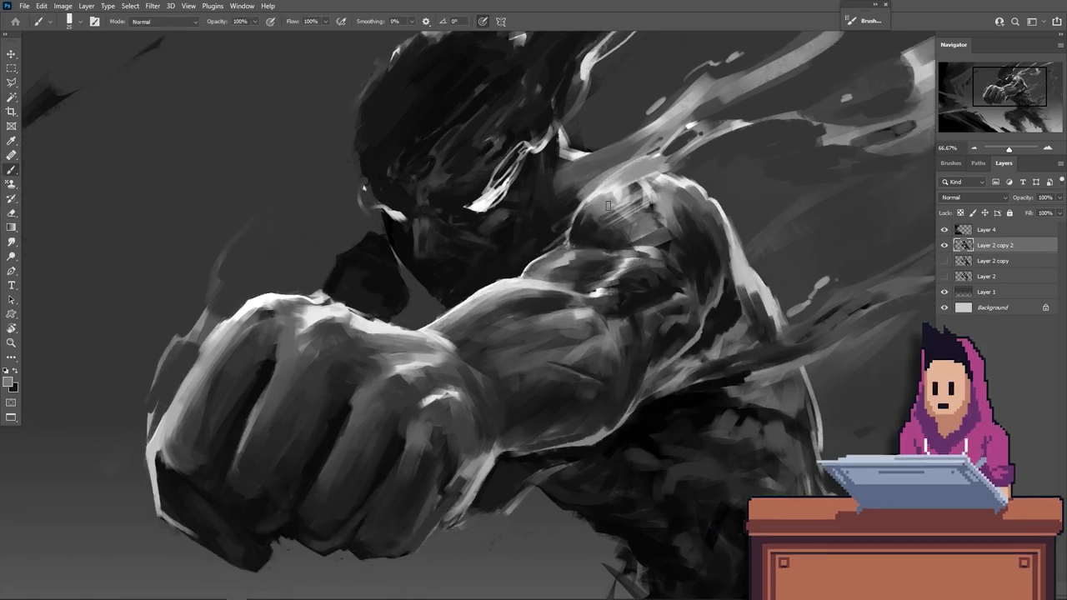
pyautogui.moveTo(607, 206); pyautogui.dragTo(575, 238)
pyautogui.moveTo(700, 227); pyautogui.dragTo(719, 280)
pyautogui.moveTo(575, 293); pyautogui.dragTo(469, 348)
pyautogui.moveTo(487, 417); pyautogui.dragTo(459, 470)
# Paint the flame streaks trailing below the arm, and touch up the face edge and the top of the head.
pyautogui.moveTo(750, 321); pyautogui.dragTo(674, 375)
pyautogui.moveTo(792, 371); pyautogui.dragTo(733, 395)
pyautogui.moveTo(362, 237); pyautogui.dragTo(333, 275)
pyautogui.moveTo(482, 67); pyautogui.dragTo(485, 80)
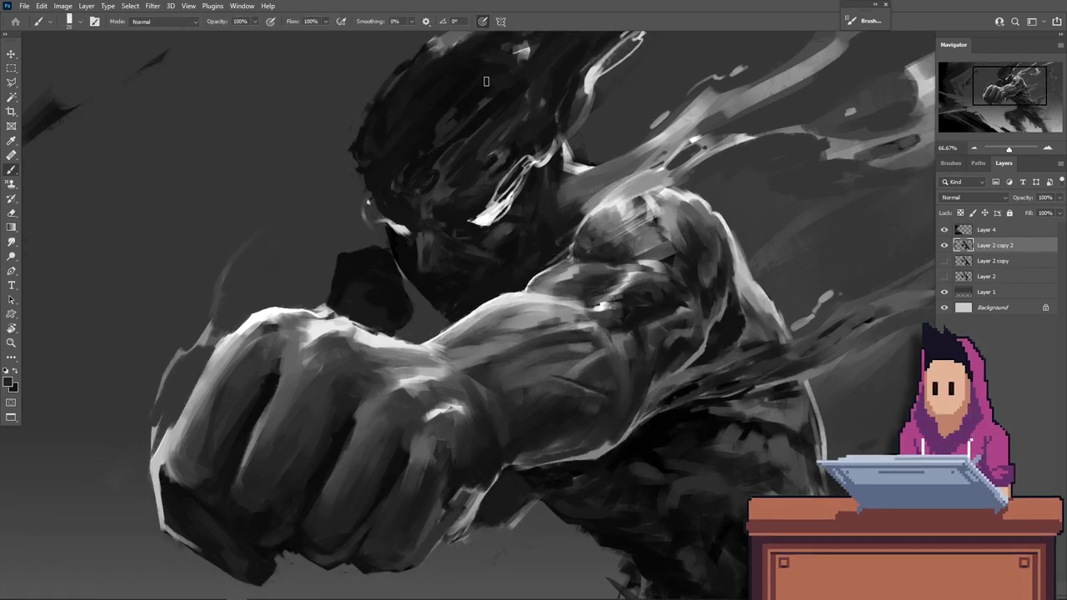
# Refine the masked face, the glowing eye, the jaw line and the neck with brush strokes.
pyautogui.moveTo(455, 254); pyautogui.dragTo(512, 229)
pyautogui.moveTo(567, 179); pyautogui.dragTo(534, 225)
pyautogui.moveTo(417, 254); pyautogui.dragTo(454, 315)
pyautogui.moveTo(575, 162); pyautogui.dragTo(638, 229)
# Move Layer 2 copy 2 above Layer 4, and paint the head, the top of the fist and the shoulder.
pyautogui.hotkey('ctrl', ']')
pyautogui.moveTo(485, 104); pyautogui.dragTo(441, 157)
pyautogui.moveTo(325, 317); pyautogui.dragTo(409, 366)
pyautogui.moveTo(640, 263); pyautogui.dragTo(613, 251)
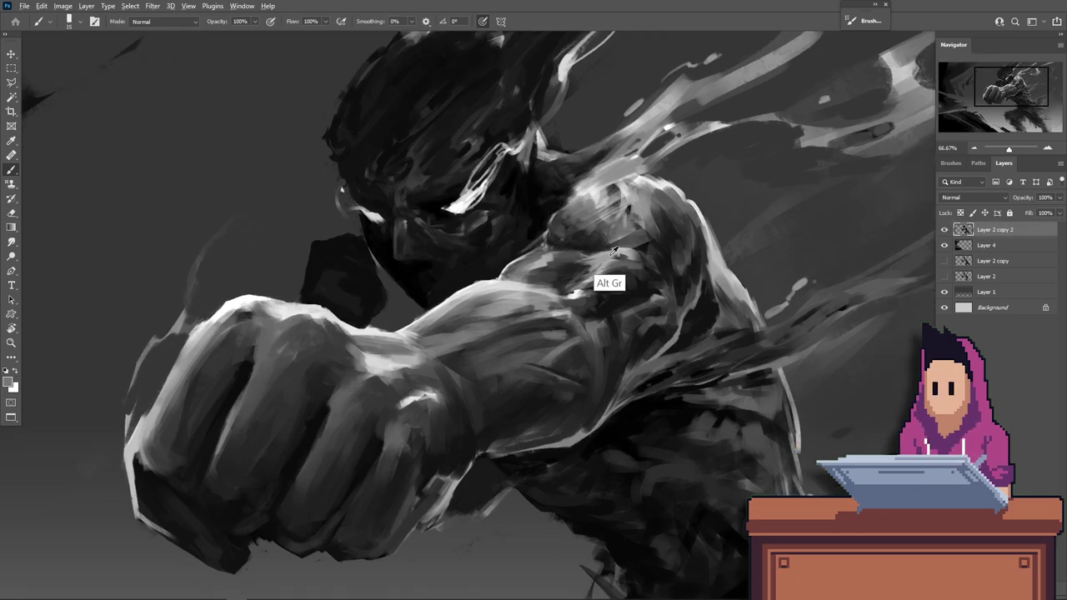
# Erase part of the trailing flame behind the shoulder and apply a blur filter to Layer 2 copy 2.
pyautogui.press('e')
pyautogui.moveTo(900, 254); pyautogui.dragTo(812, 296)
pyautogui.click(152, 6)
pyautogui.moveTo(162, 148)
pyautogui.click(322, 222)
# Duplicate Layer 2 copy 2 and add a brush stroke along the torso's back edge.
pyautogui.hotkey('ctrl', 'j')
pyautogui.click(989, 260)
pyautogui.moveTo(750, 375); pyautogui.dragTo(712, 329)
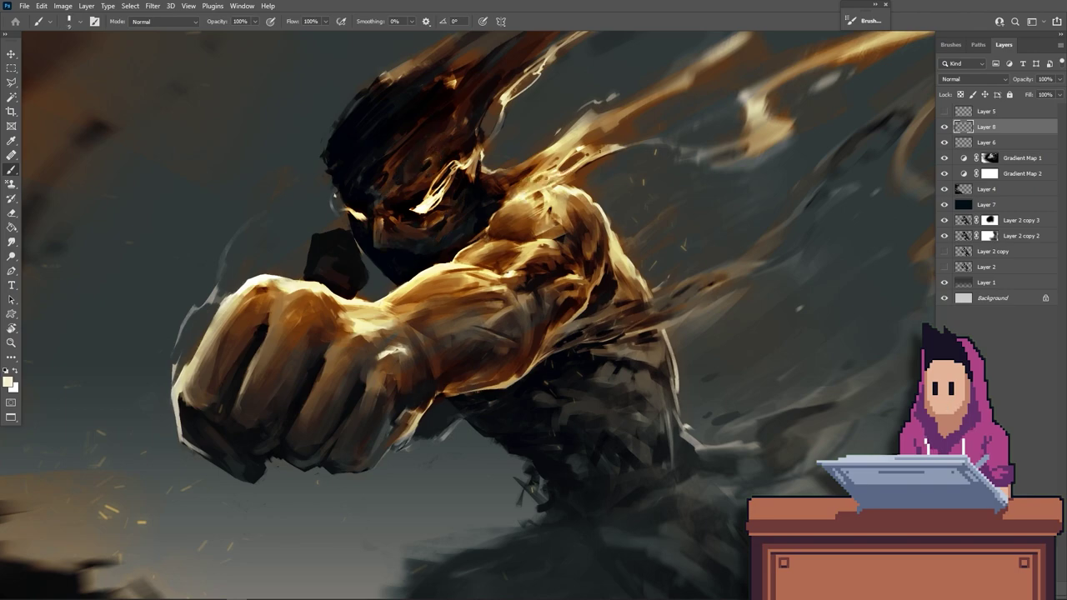
# Paint warm highlights on the flame wisps, the shoulder, the upper arm, the wrist and the fist's outer edge.
pyautogui.moveTo(618, 148); pyautogui.dragTo(678, 150)
pyautogui.press(']')
pyautogui.moveTo(575, 258); pyautogui.dragTo(550, 324)
pyautogui.moveTo(218, 313); pyautogui.dragTo(190, 399)
pyautogui.moveTo(618, 242); pyautogui.dragTo(645, 294)
pyautogui.moveTo(410, 343); pyautogui.dragTo(377, 366)
pyautogui.moveTo(324, 305); pyautogui.dragTo(343, 333)
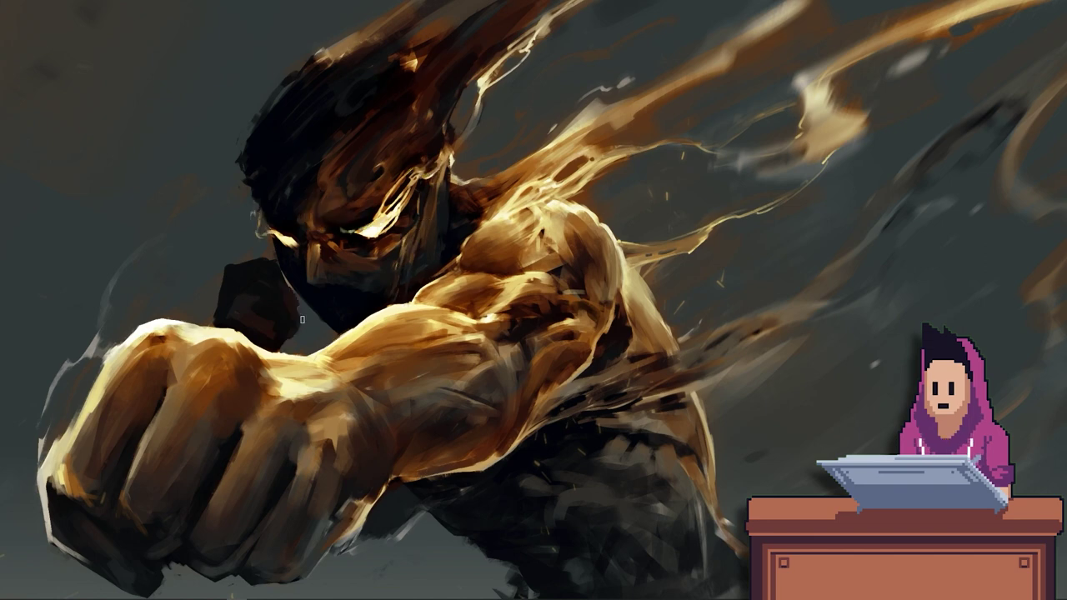
# Refine the glowing forearm, the flame strand at the shoulder and the fist's fingers with fine strokes.
pyautogui.moveTo(359, 336)
pyautogui.mouseDown()
pyautogui.moveTo(454, 317)
pyautogui.moveTo(475, 417)
pyautogui.mouseUp()
pyautogui.moveTo(585, 200); pyautogui.dragTo(690, 147)
pyautogui.moveTo(122, 367); pyautogui.dragTo(80, 442)
pyautogui.moveTo(340, 435); pyautogui.dragTo(317, 538)
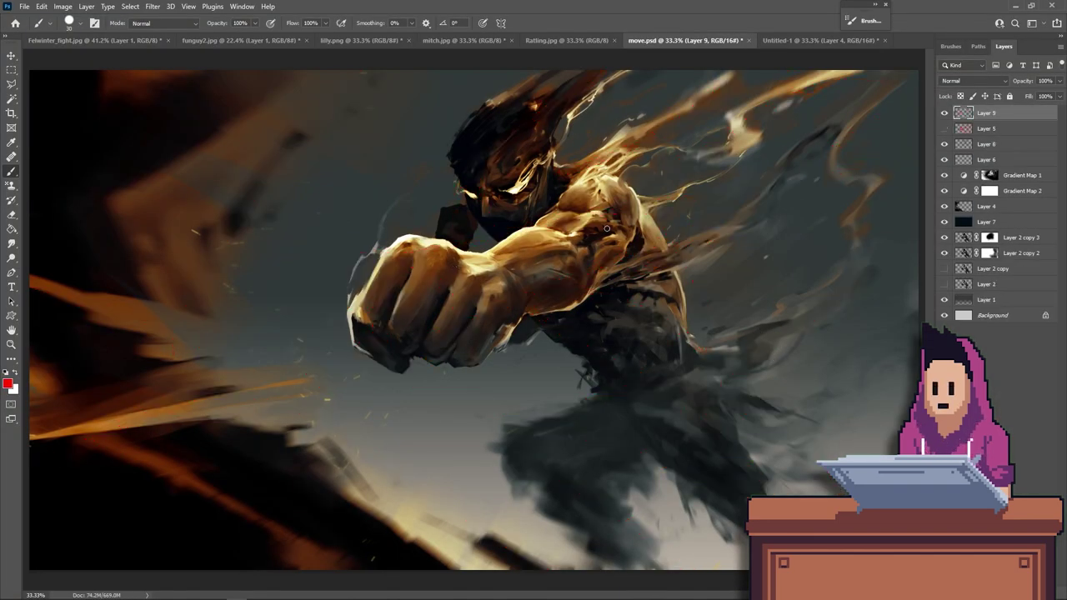
# Scribble red marks over the blurred foreground debris, undo them, and mark the blurred legs and flame hair in red.
pyautogui.moveTo(259, 108); pyautogui.dragTo(140, 260)
pyautogui.moveTo(213, 436)
pyautogui.mouseDown()
pyautogui.moveTo(325, 502)
pyautogui.moveTo(431, 530)
pyautogui.mouseUp()
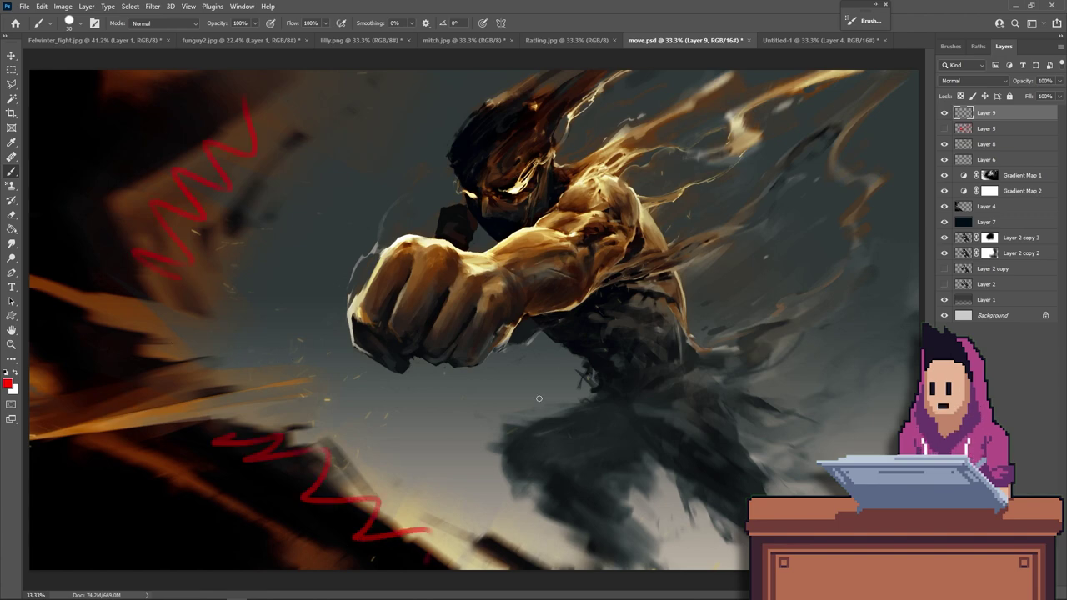
pyautogui.hotkey('ctrl', 'z')
pyautogui.hotkey('ctrl', 'z')
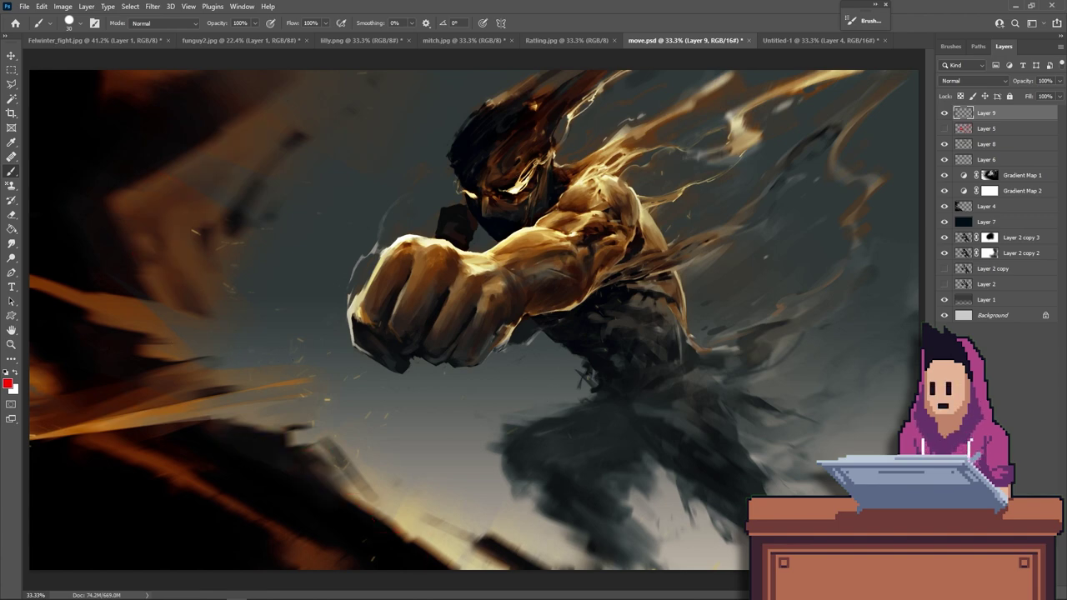
pyautogui.moveTo(560, 504); pyautogui.dragTo(692, 354)
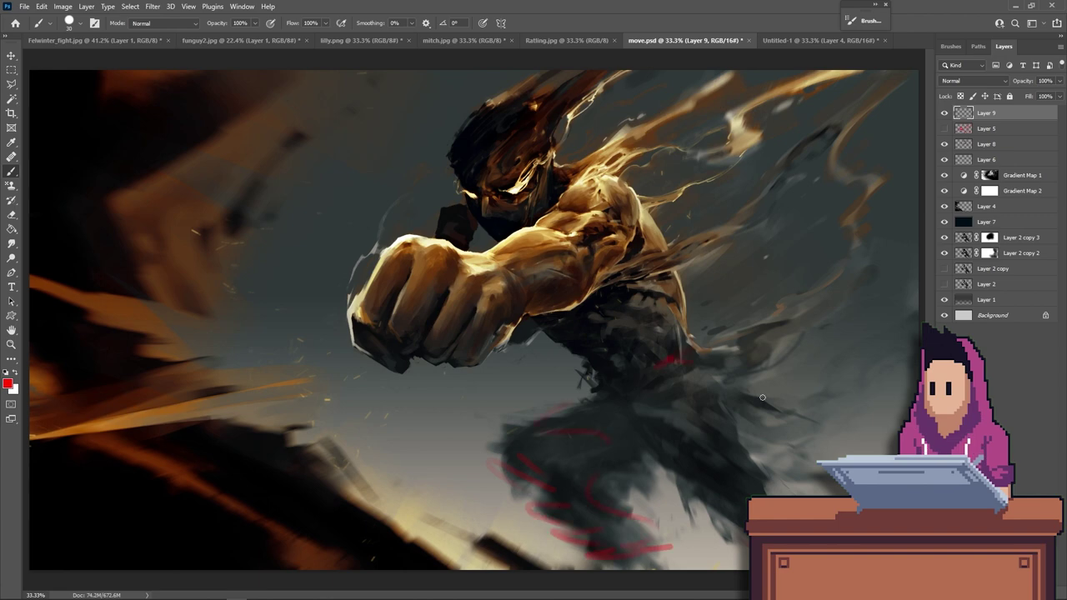
pyautogui.moveTo(526, 78); pyautogui.dragTo(637, 75)
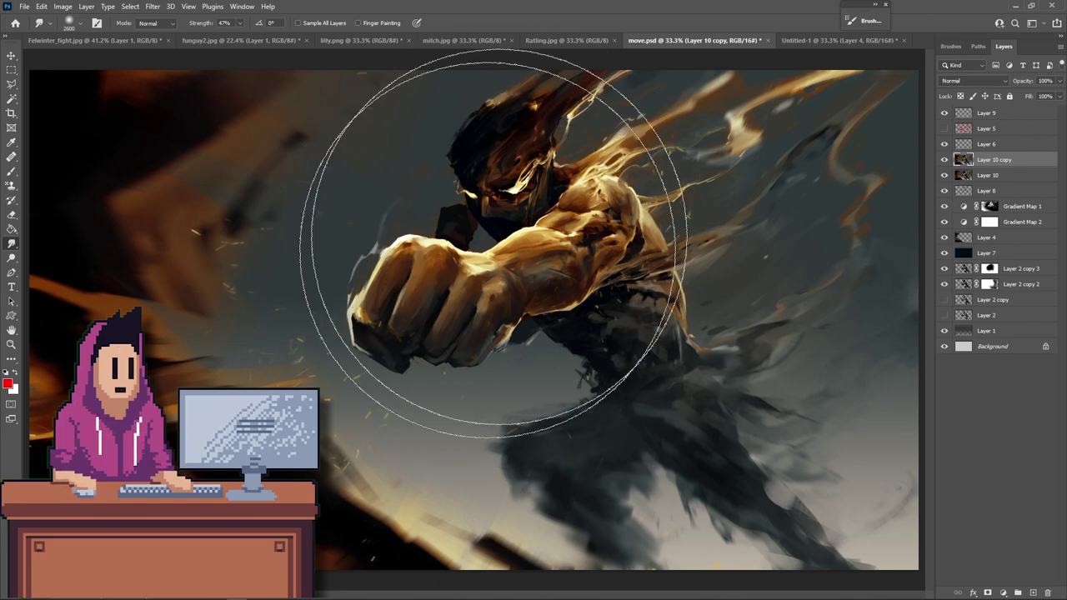
# Compare the painting with Layer 10 copy hidden and shown, and reduce the Smudge brush size.
pyautogui.click(944, 160)
pyautogui.click(944, 159)
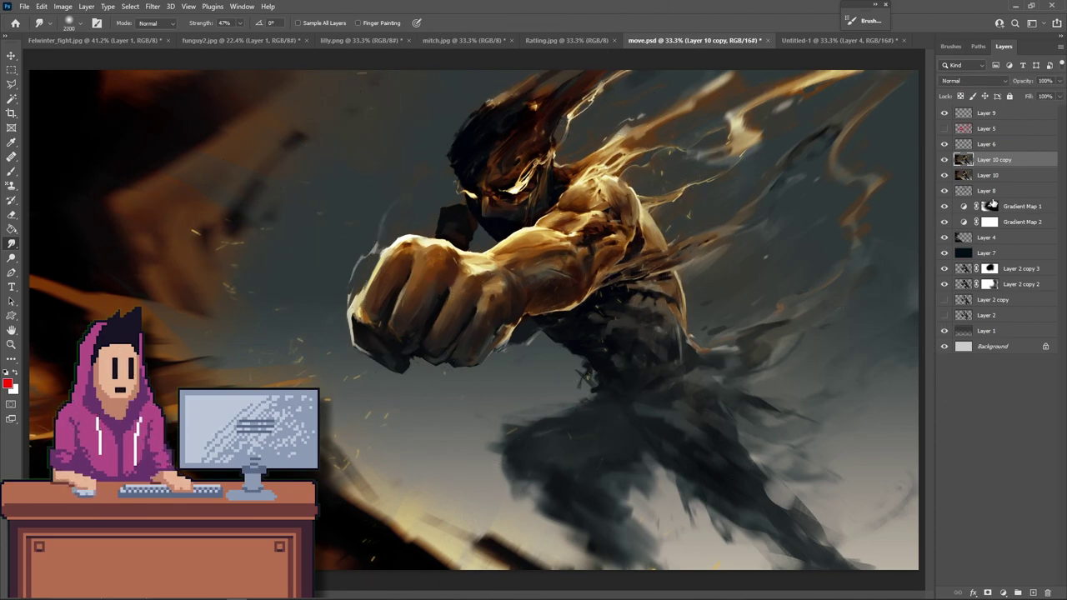
pyautogui.press('[')
pyautogui.press('[')
pyautogui.press('[')
pyautogui.press('[')
pyautogui.press('[')
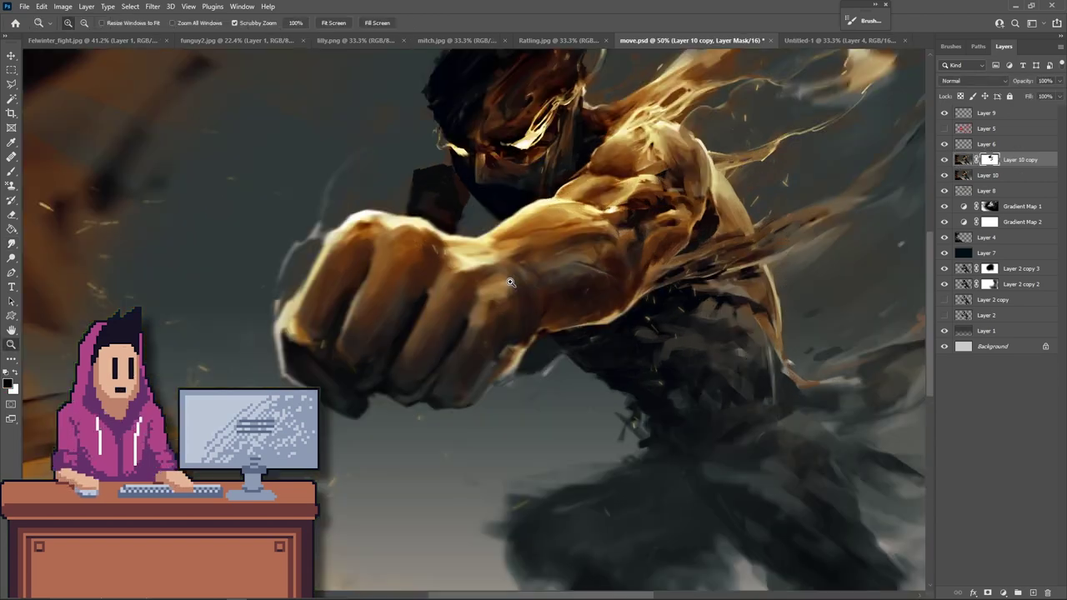
# Examine the fist, face and arm up close and in full, comparing them with Layer 10 copy hidden and shown.
pyautogui.click(523, 293)
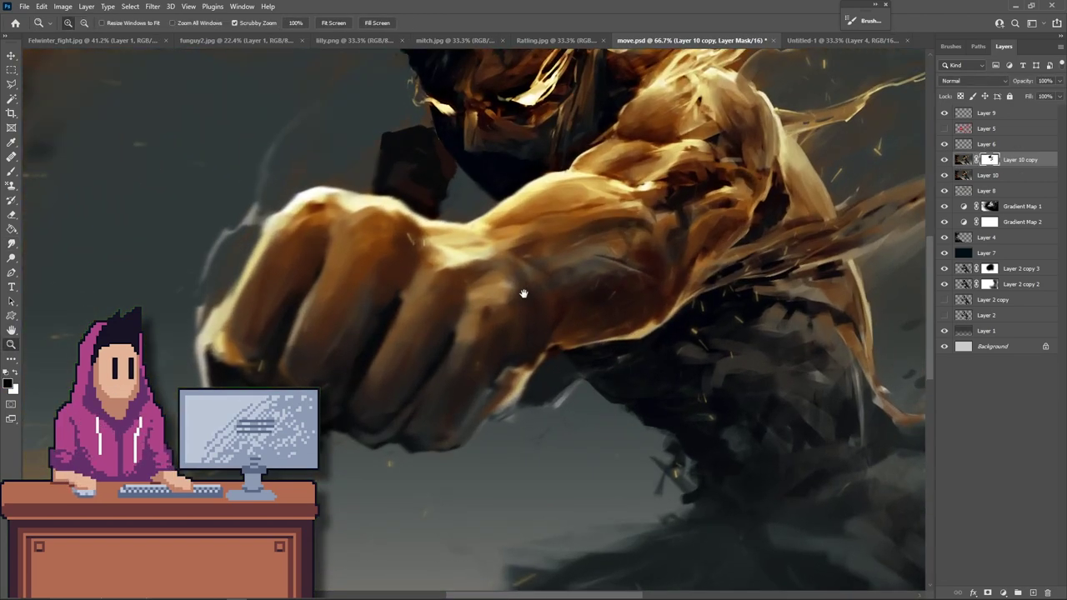
pyautogui.moveTo(523, 293)
pyautogui.mouseDown()
pyautogui.moveTo(522, 328)
pyautogui.moveTo(541, 344)
pyautogui.mouseUp()
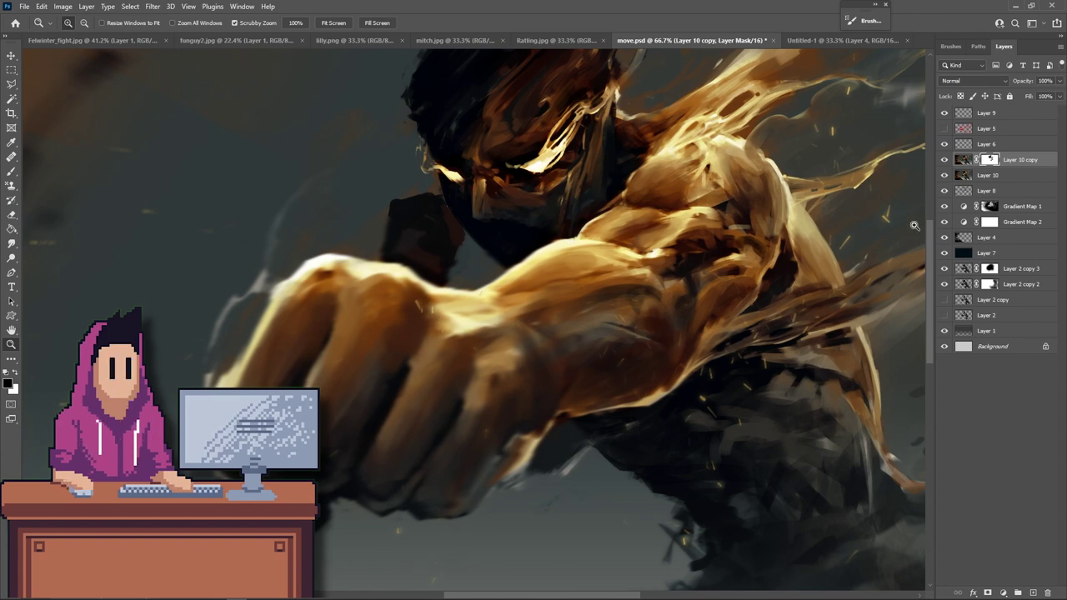
pyautogui.moveTo(792, 254); pyautogui.dragTo(775, 304)
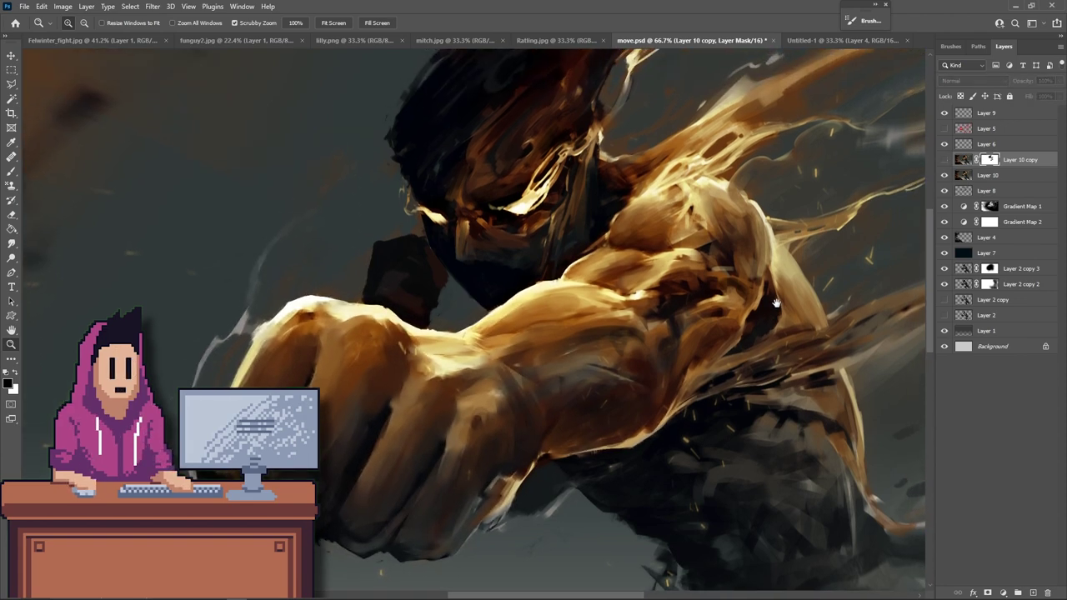
pyautogui.moveTo(657, 363); pyautogui.dragTo(615, 365)
pyautogui.click(943, 162)
pyautogui.click(943, 162)
pyautogui.click(943, 162)
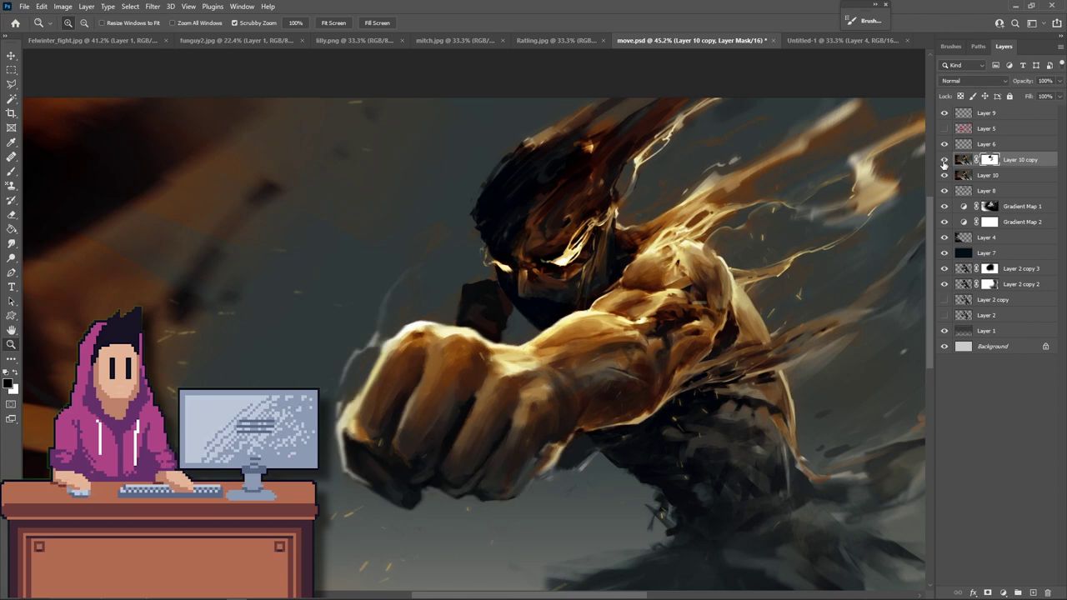
pyautogui.moveTo(729, 400); pyautogui.dragTo(676, 333)
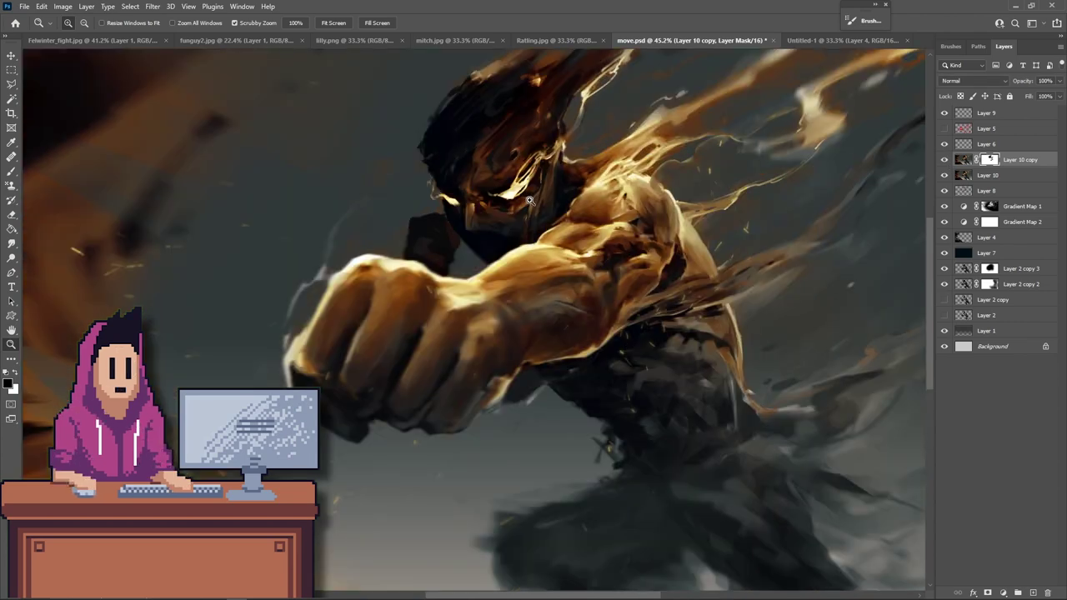
pyautogui.hotkey('ctrl', '-')
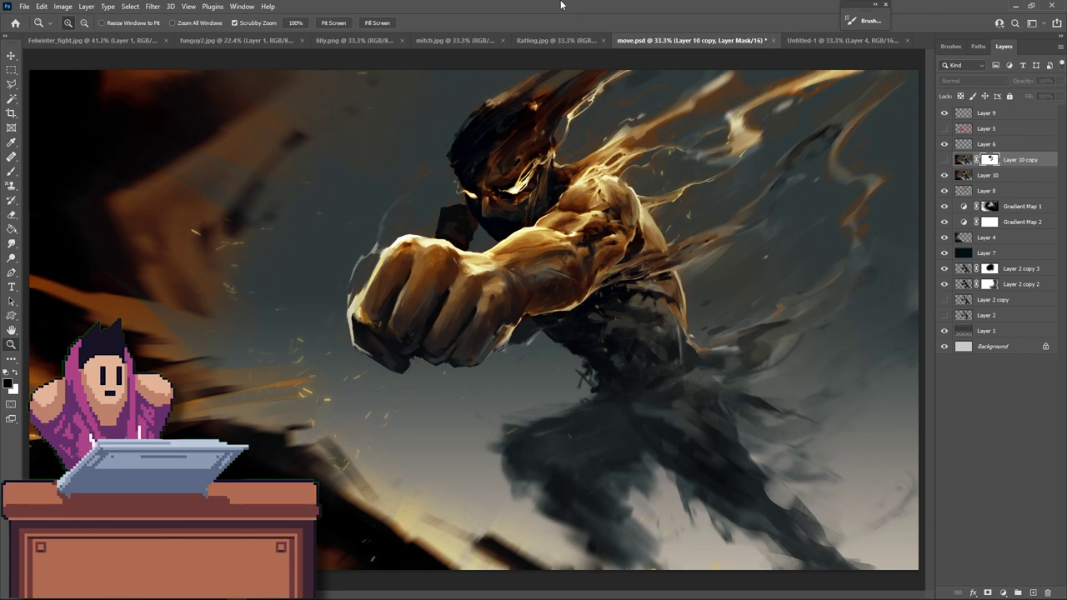
# Switch to lilly.png and examine the sword hilt and glowing teal trails around the hooded figure's hand up close.
pyautogui.click(379, 43)
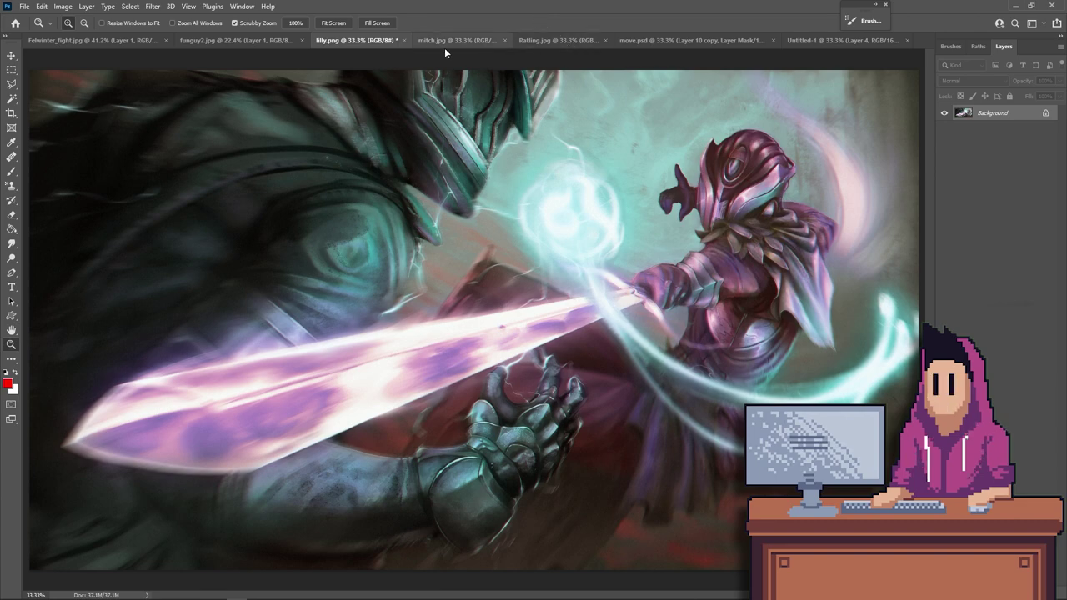
pyautogui.click(558, 274)
pyautogui.click(557, 274)
pyautogui.moveTo(635, 321); pyautogui.dragTo(402, 226)
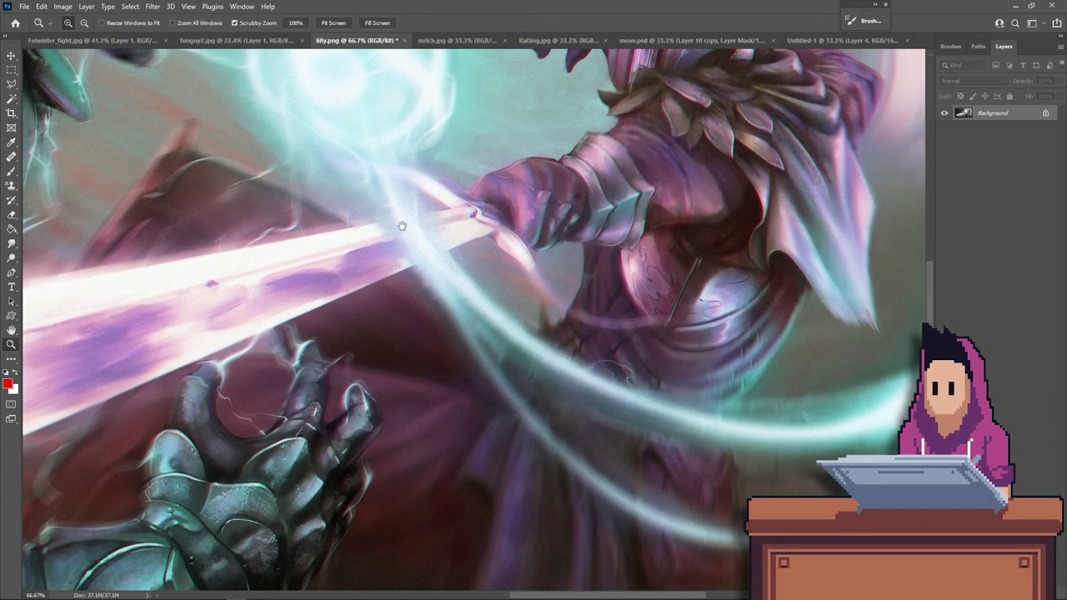
# Examine the helmeted figure, blurred foreground armour, glowing sword and armoured hand across lilly.png, including the helmet and feather collar up close.
pyautogui.moveTo(679, 286); pyautogui.dragTo(393, 297)
pyautogui.moveTo(555, 318); pyautogui.dragTo(623, 401)
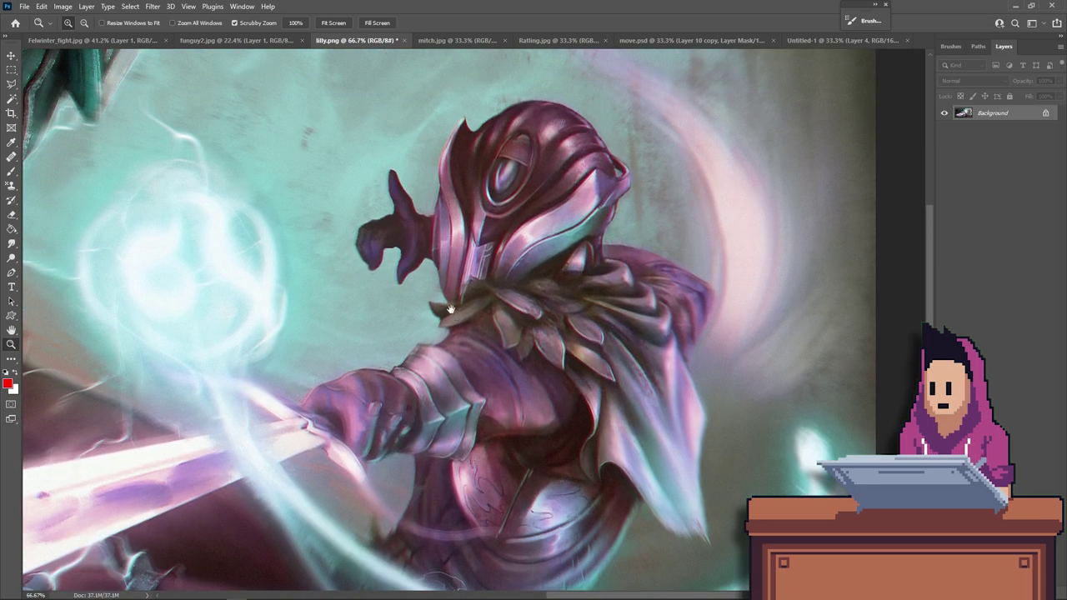
pyautogui.moveTo(450, 309); pyautogui.dragTo(704, 447)
pyautogui.moveTo(443, 350); pyautogui.dragTo(678, 234)
pyautogui.moveTo(397, 289); pyautogui.dragTo(784, 268)
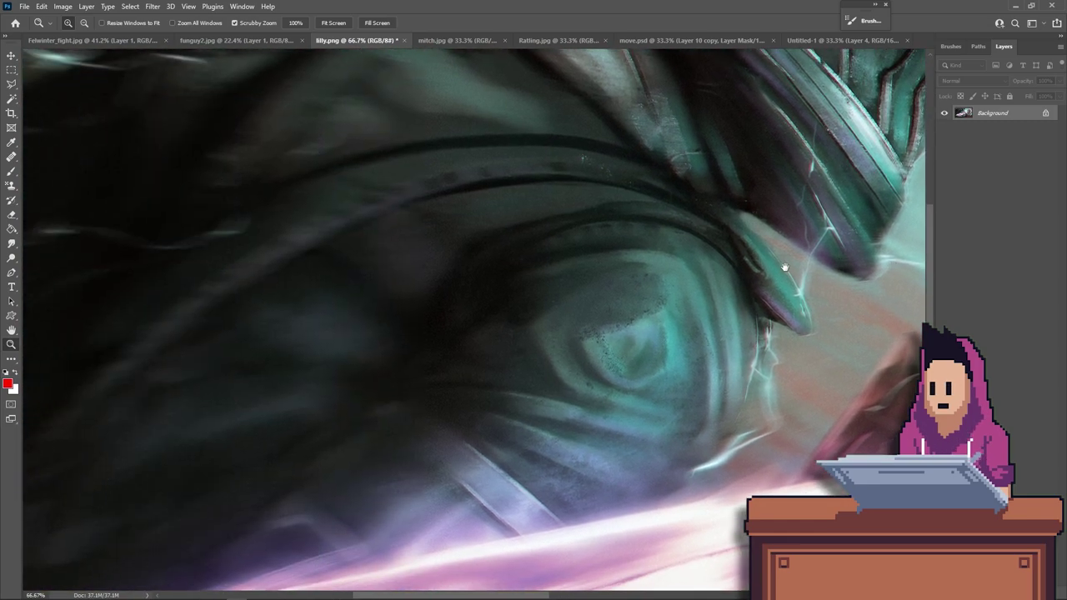
pyautogui.moveTo(714, 356); pyautogui.dragTo(566, 177)
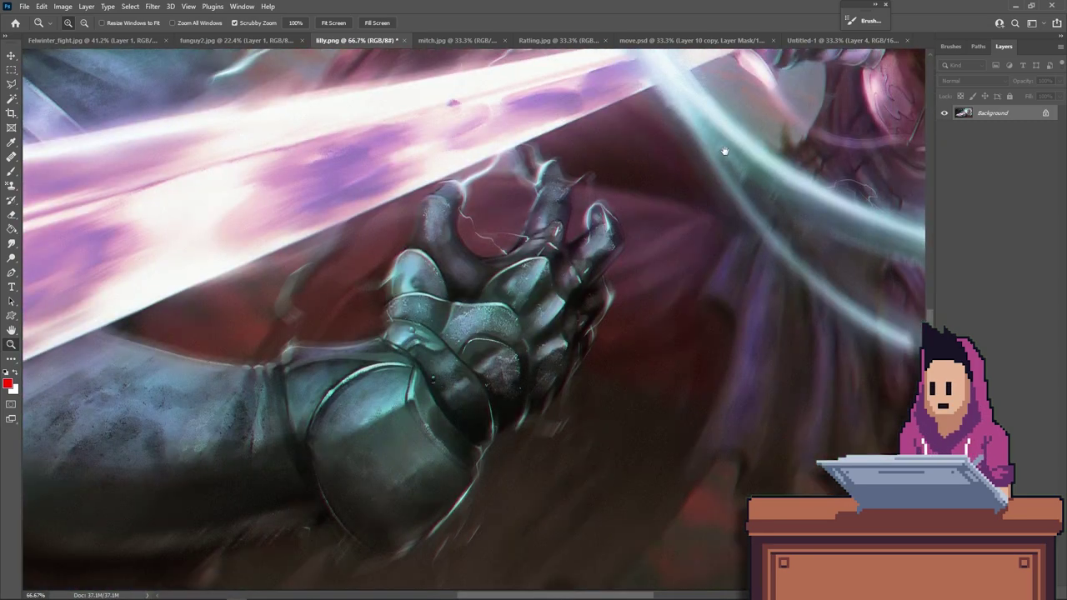
pyautogui.moveTo(724, 151); pyautogui.dragTo(583, 432)
pyautogui.moveTo(743, 188); pyautogui.dragTo(660, 358)
pyautogui.moveTo(629, 133); pyautogui.dragTo(459, 216)
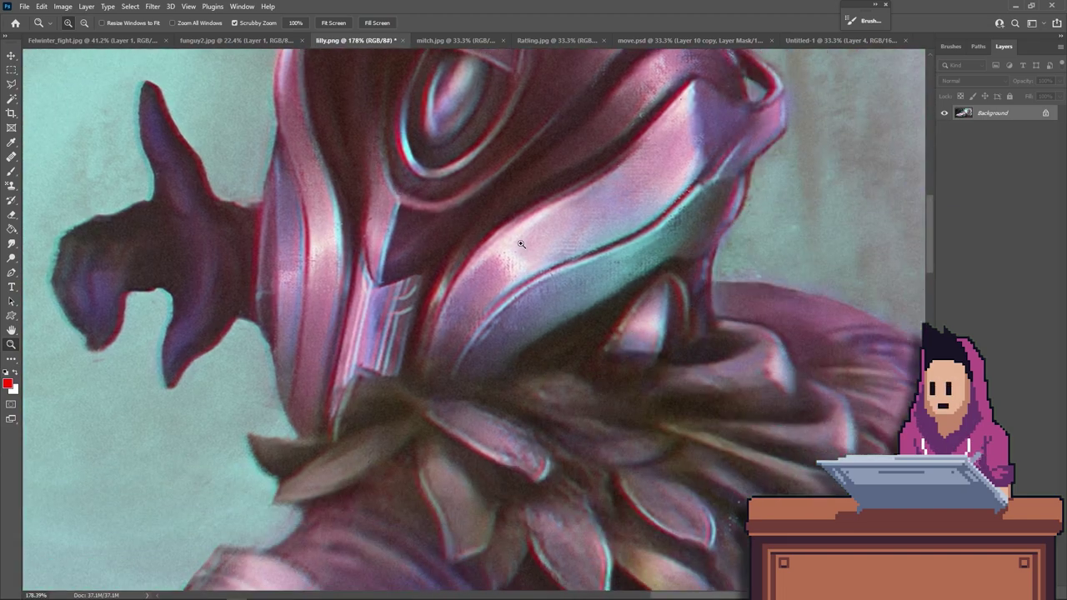
pyautogui.moveTo(514, 275); pyautogui.dragTo(549, 350)
pyautogui.scroll(-2, 515, 320)
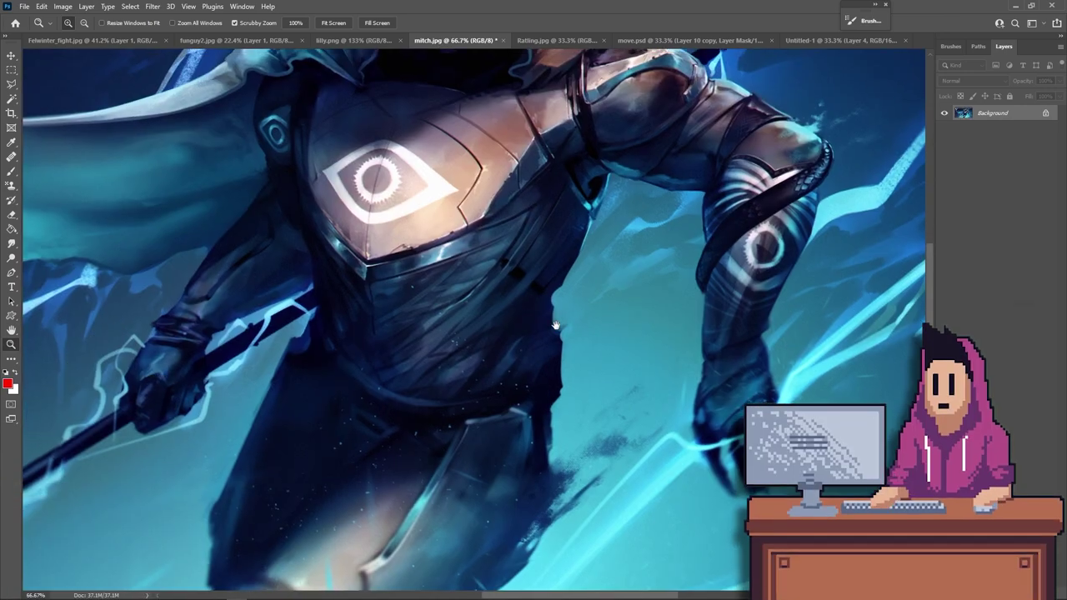
# Examine the hooded figure in mitch.jpg, from the shadowed face to the eye emblem and chest armour edge up close.
pyautogui.moveTo(534, 202); pyautogui.dragTo(562, 392)
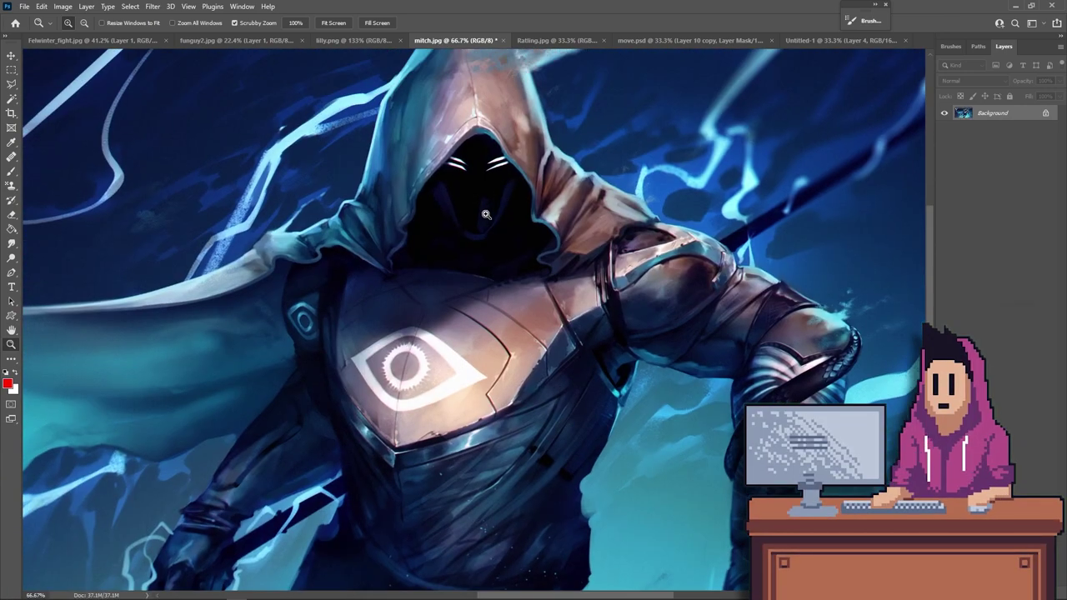
pyautogui.click(471, 386)
pyautogui.moveTo(506, 437); pyautogui.dragTo(492, 308)
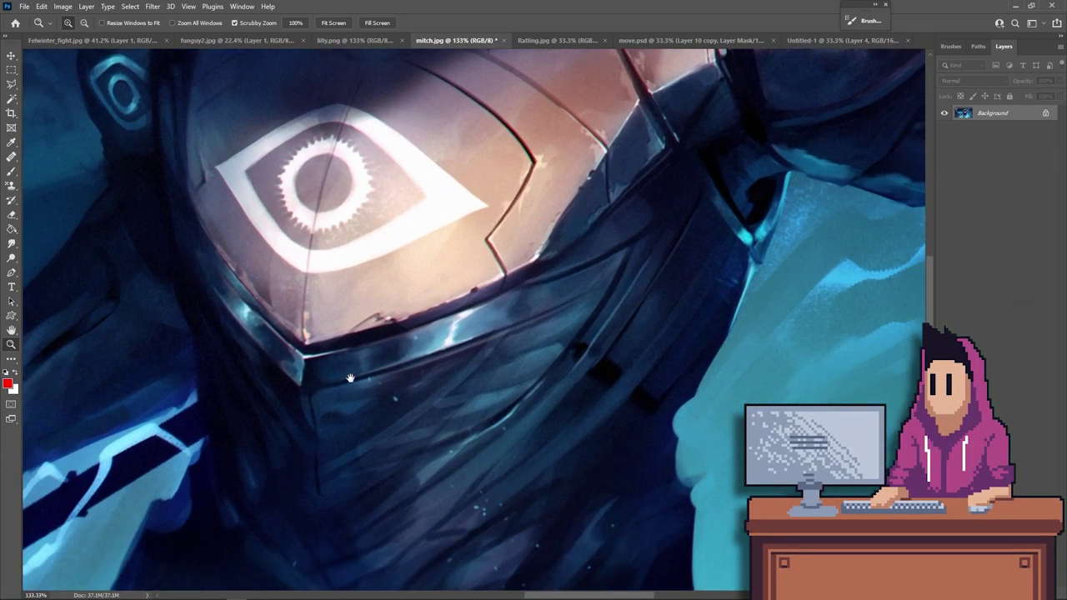
pyautogui.click(384, 316)
pyautogui.moveTo(381, 313); pyautogui.dragTo(446, 336)
pyautogui.hotkey('ctrl', '0')
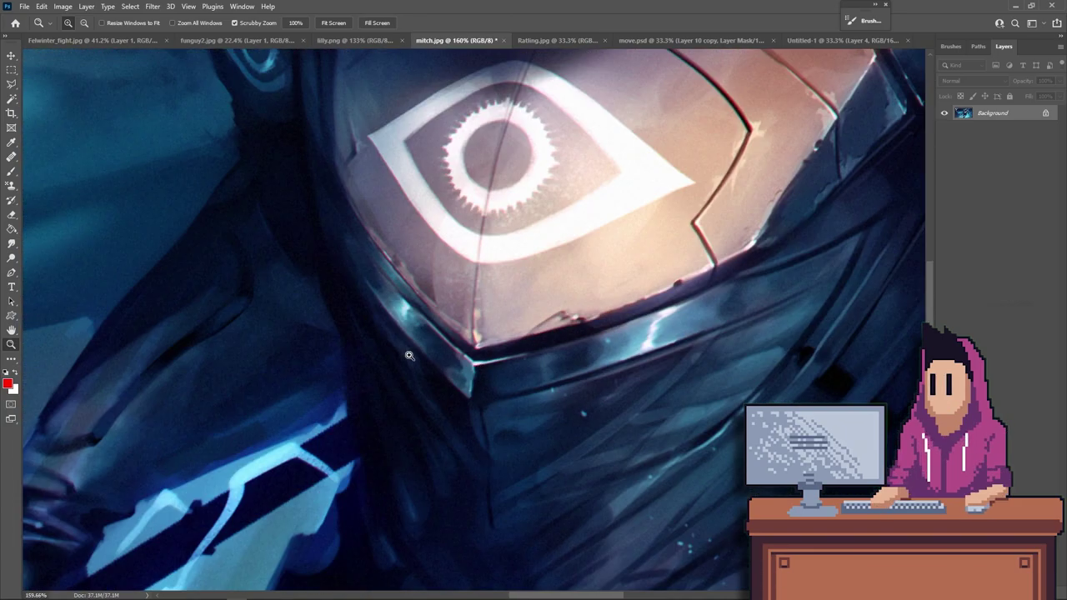